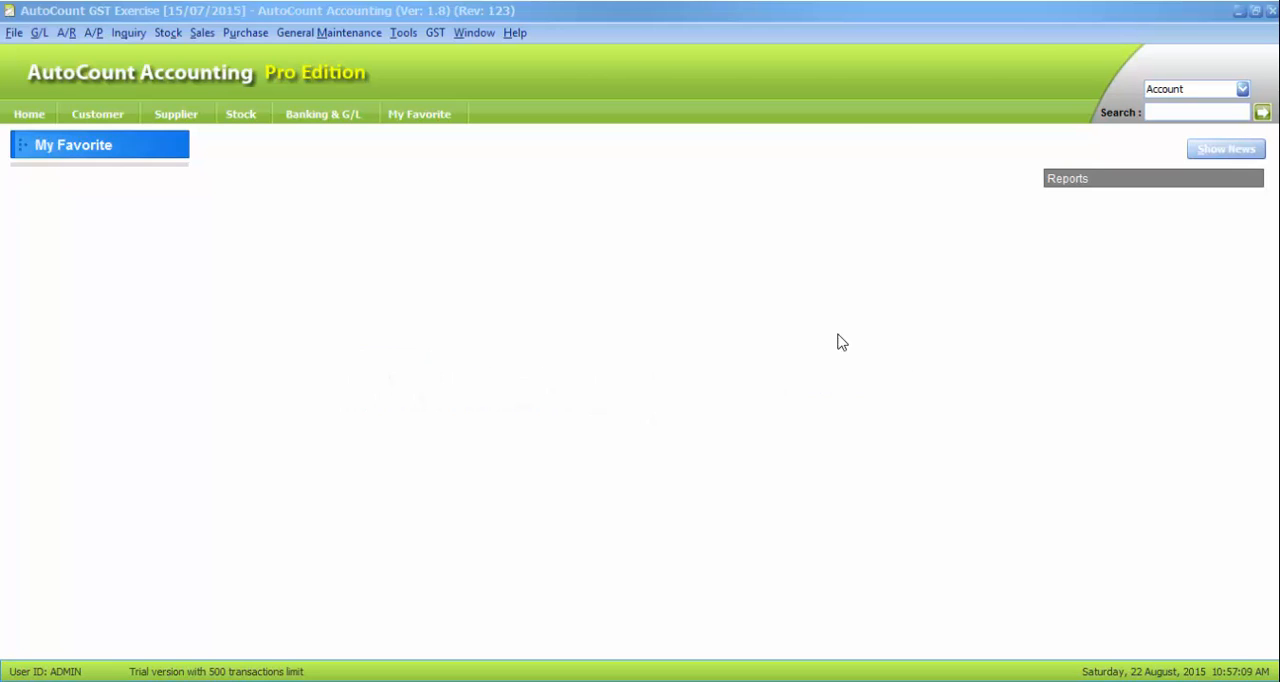
Create a new A/R receive payment for the debtor Standard Customer
left_click(64, 34)
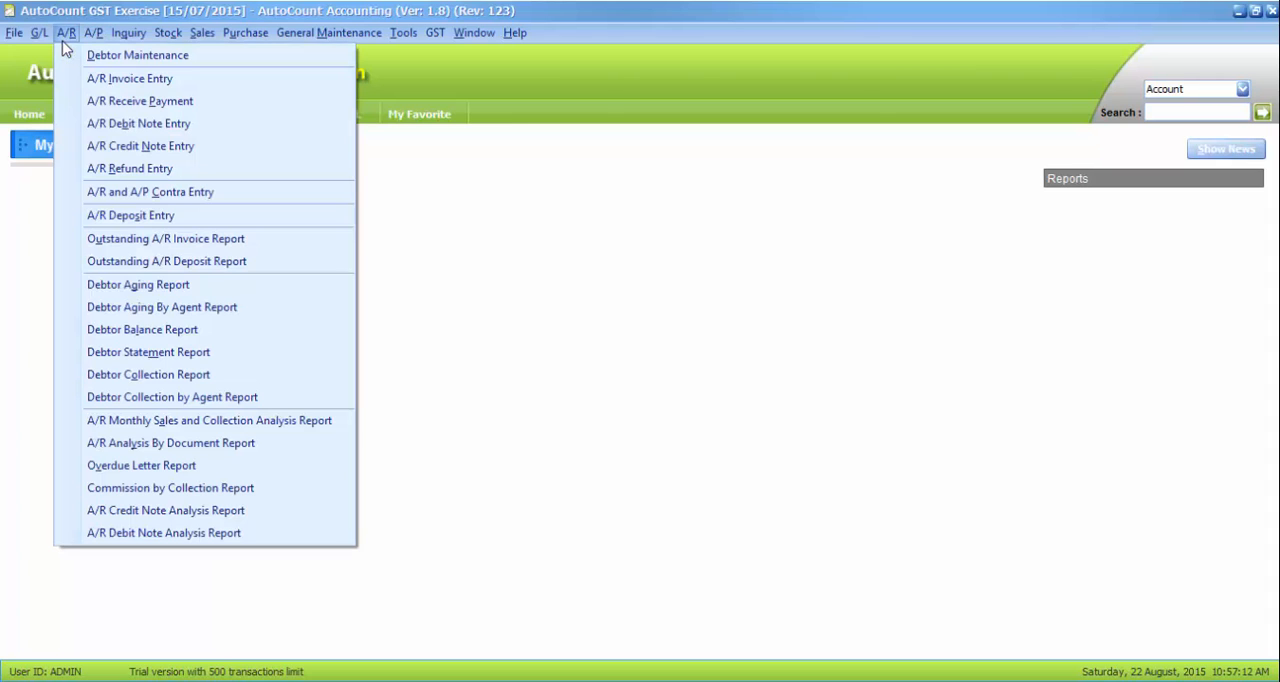
left_click(80, 104)
left_click(127, 158)
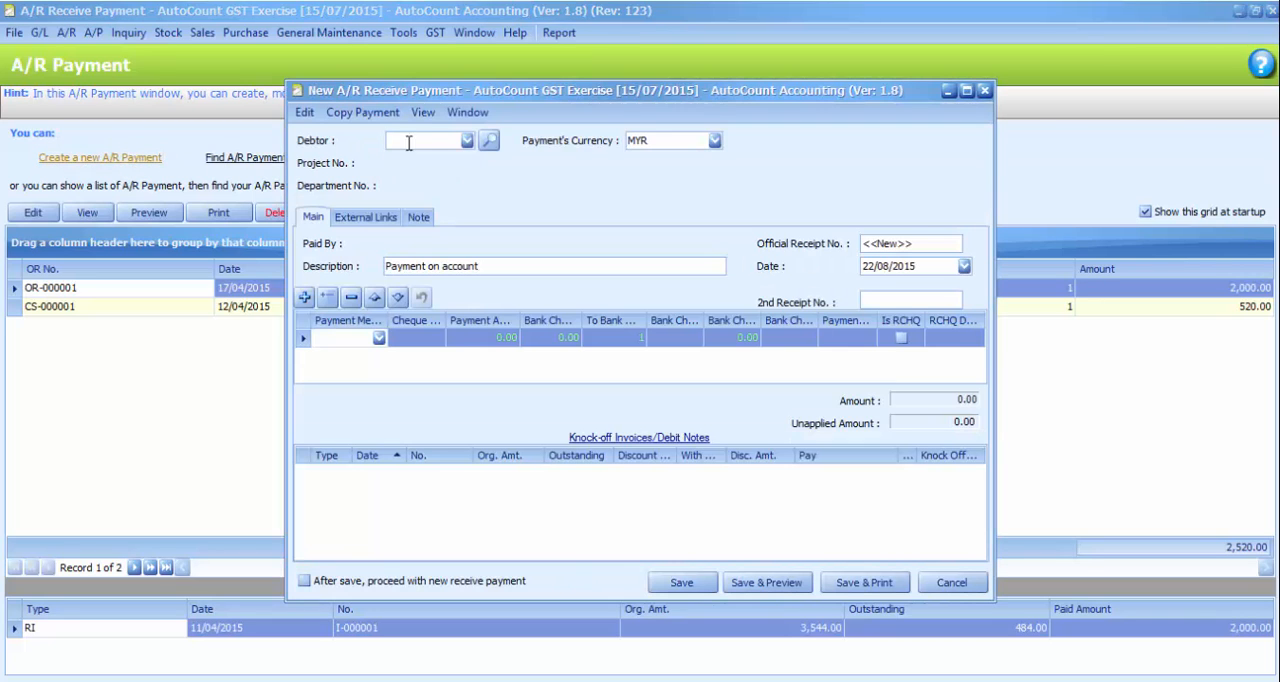
left_click(467, 143)
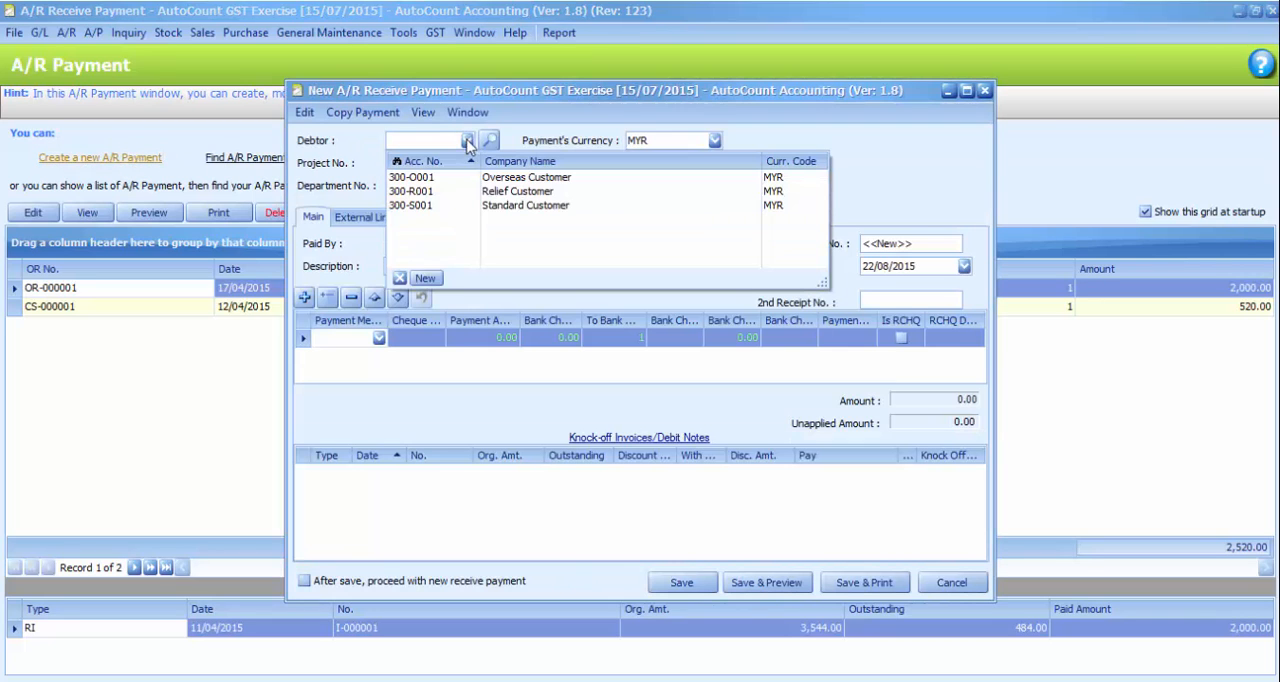
left_click(483, 207)
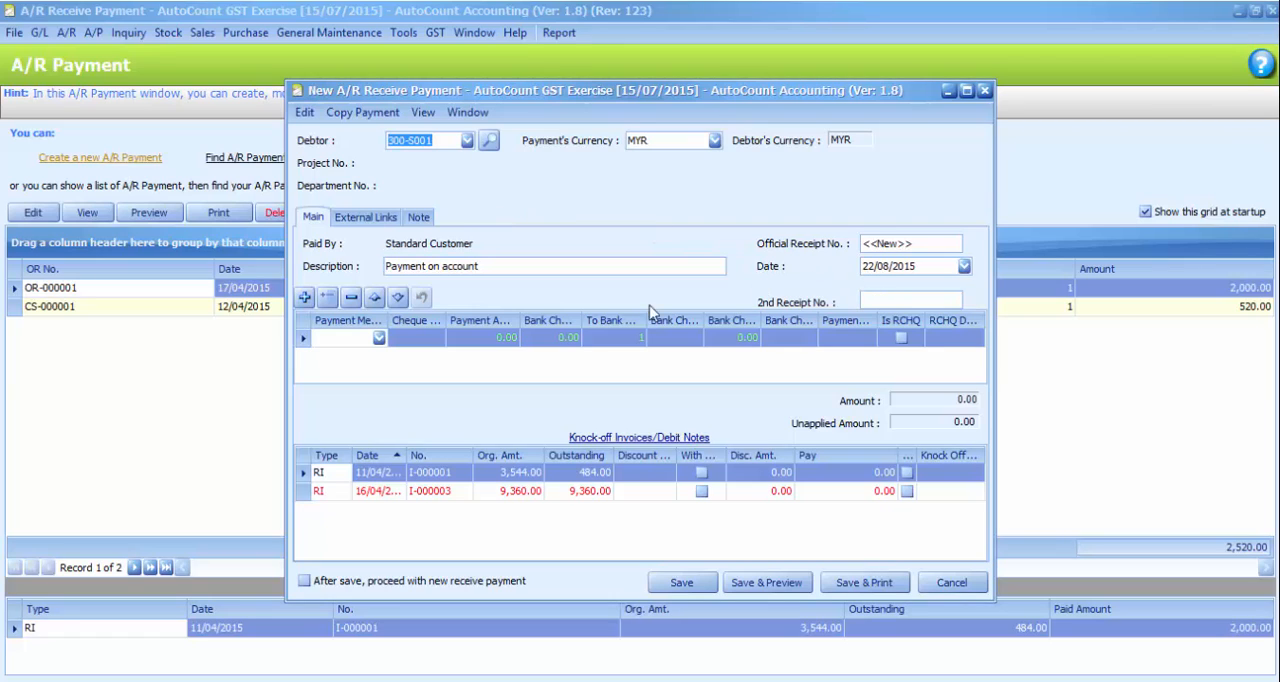
Enter a CASH payment of 1000 with the text CASH in the column before Is RCHQ, and save it without knocking off invoices
left_click(380, 339)
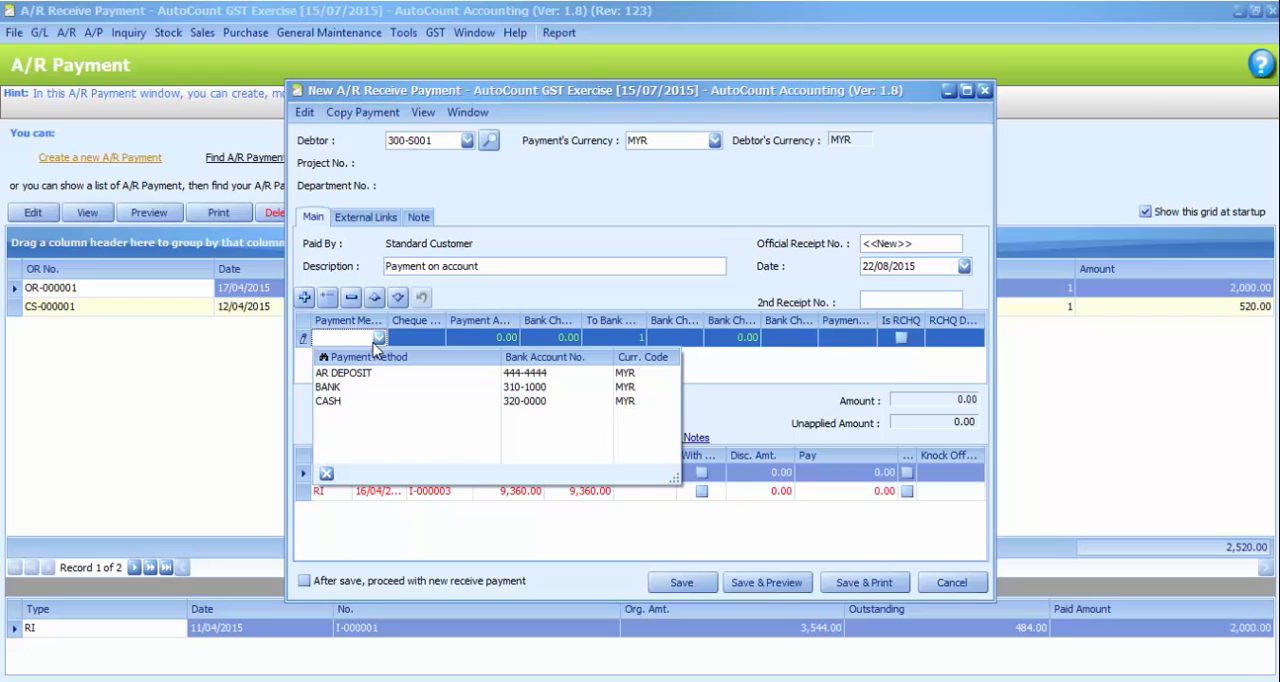
left_click(365, 404)
left_click(480, 340)
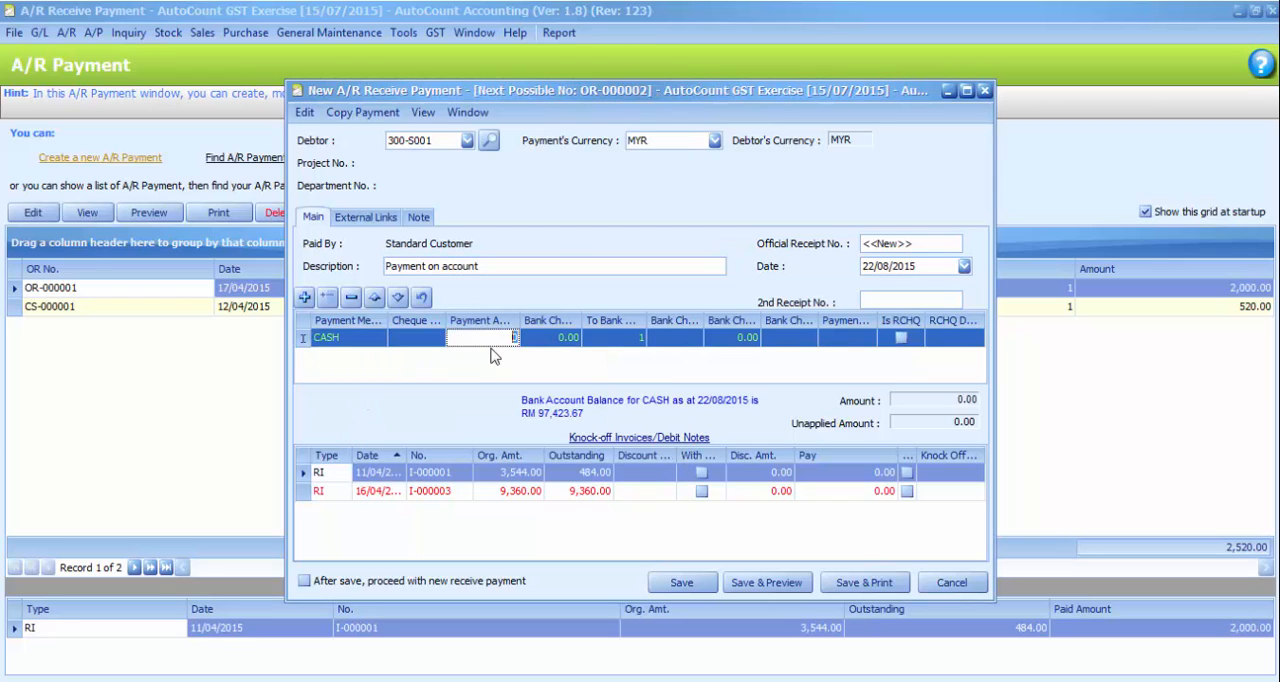
type("1000")
left_click(835, 340)
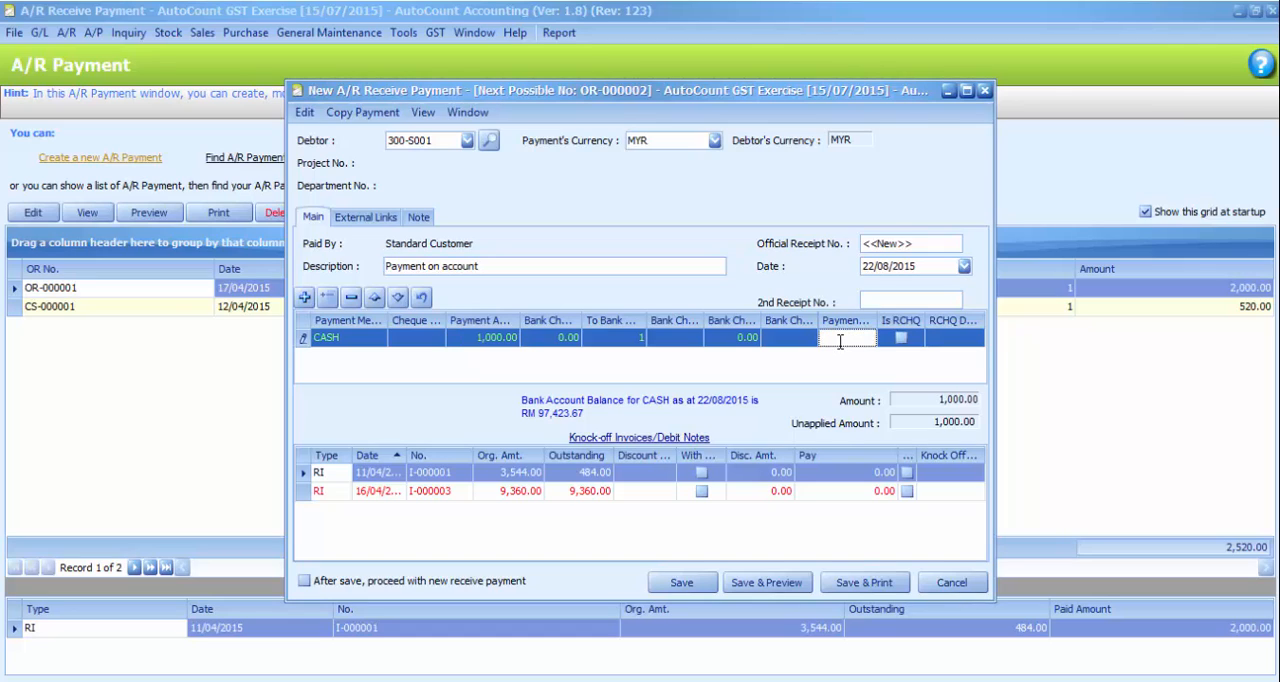
type("CASH")
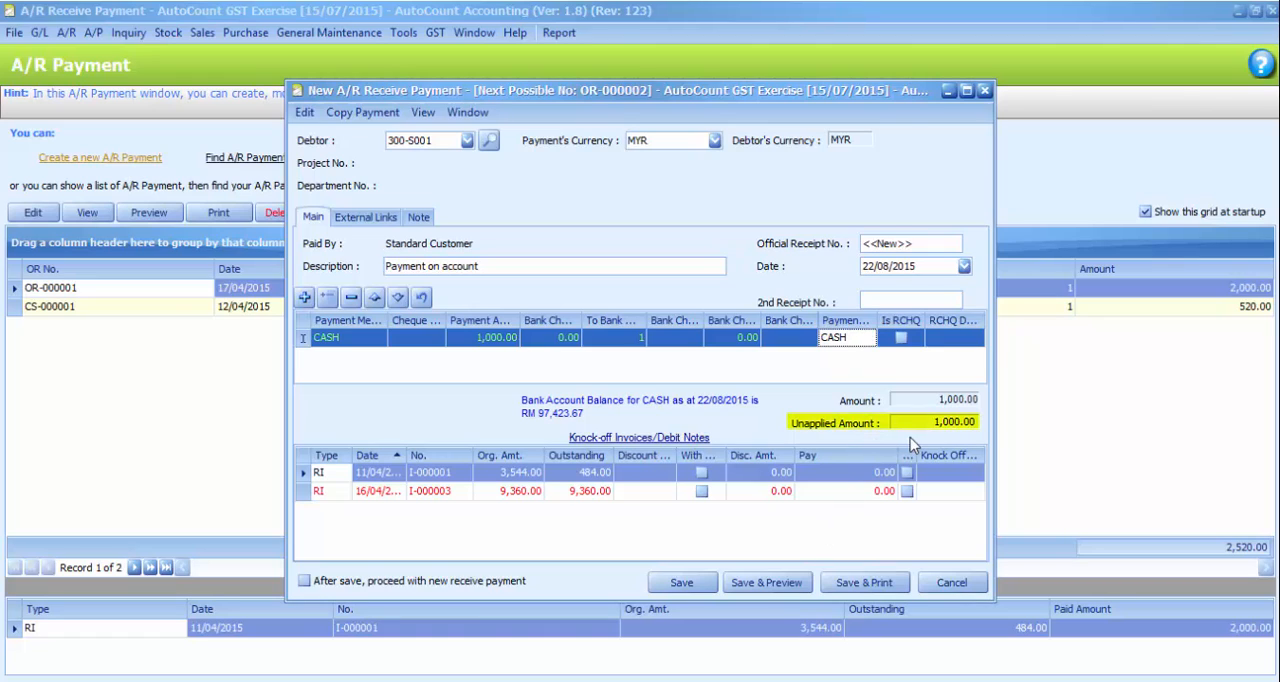
left_click(680, 582)
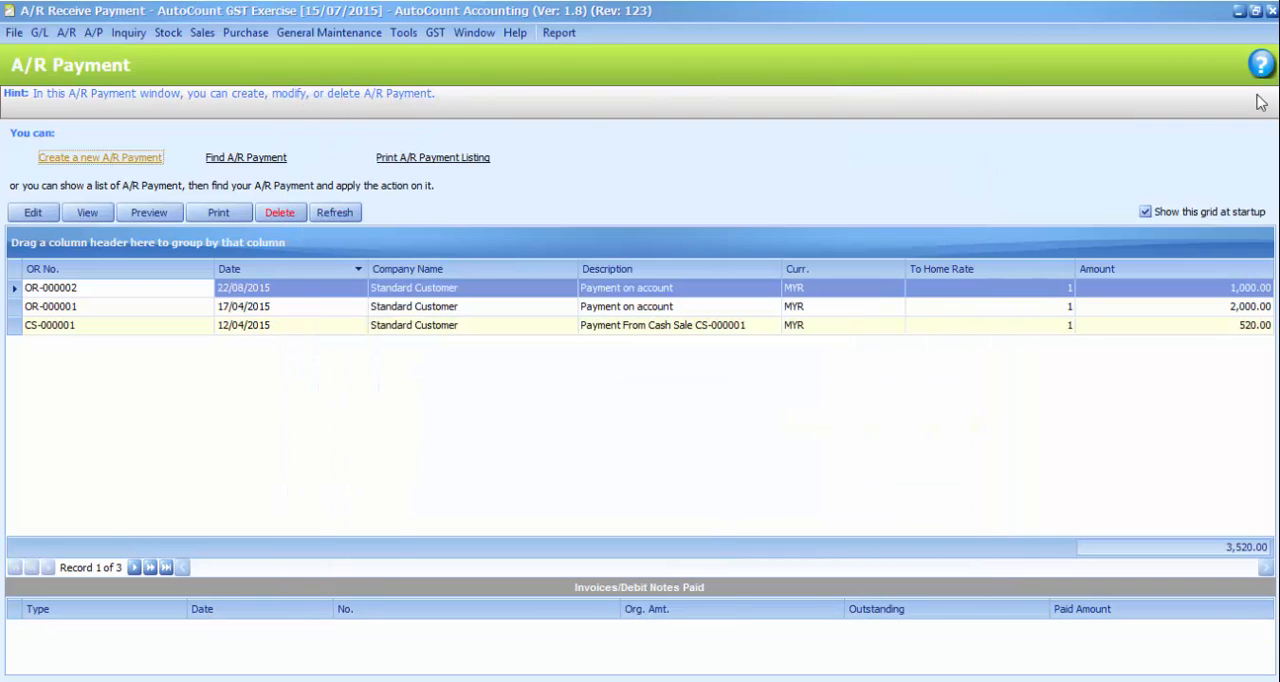
left_click(1274, 32)
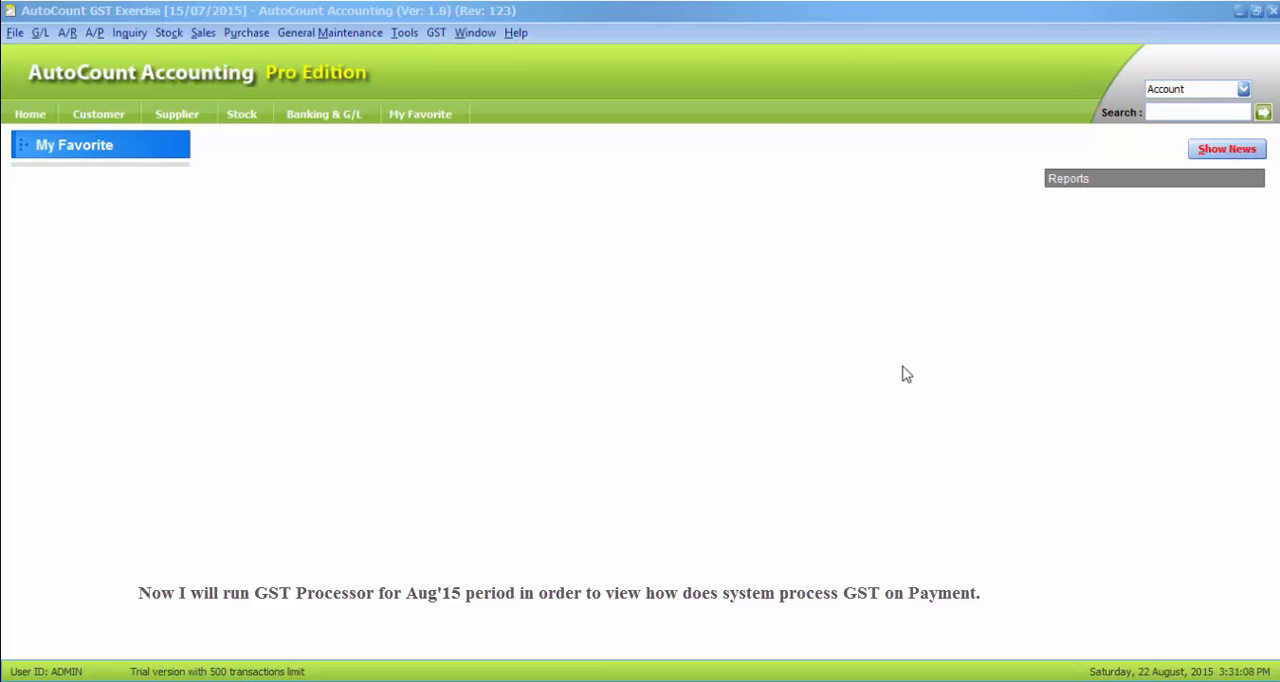
Start a new GST Processor run and advance the wizard to the GST on Payment page
left_click(438, 36)
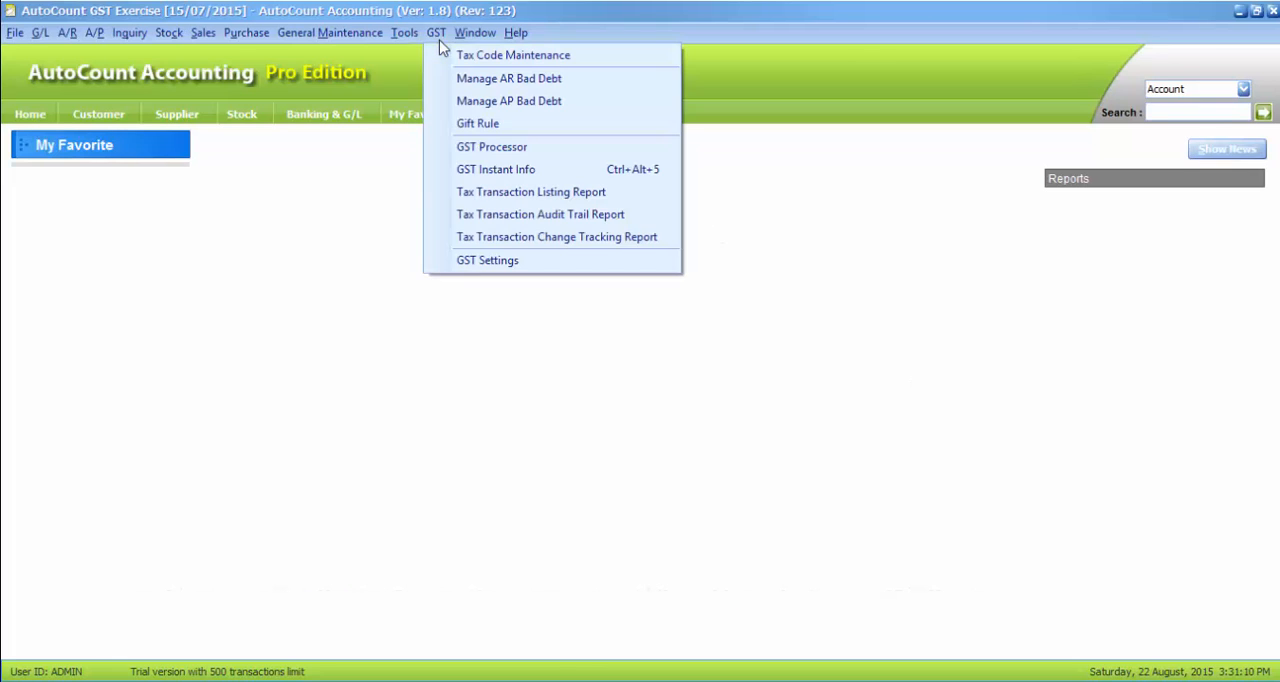
left_click(490, 147)
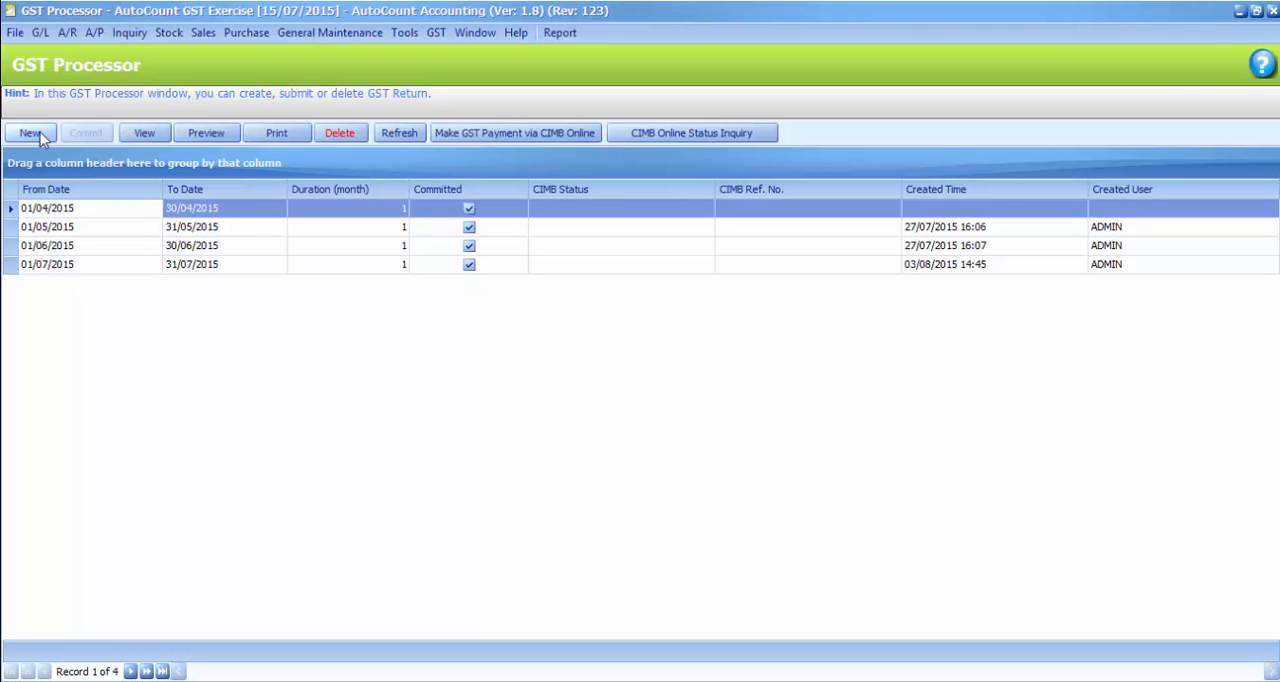
left_click(40, 132)
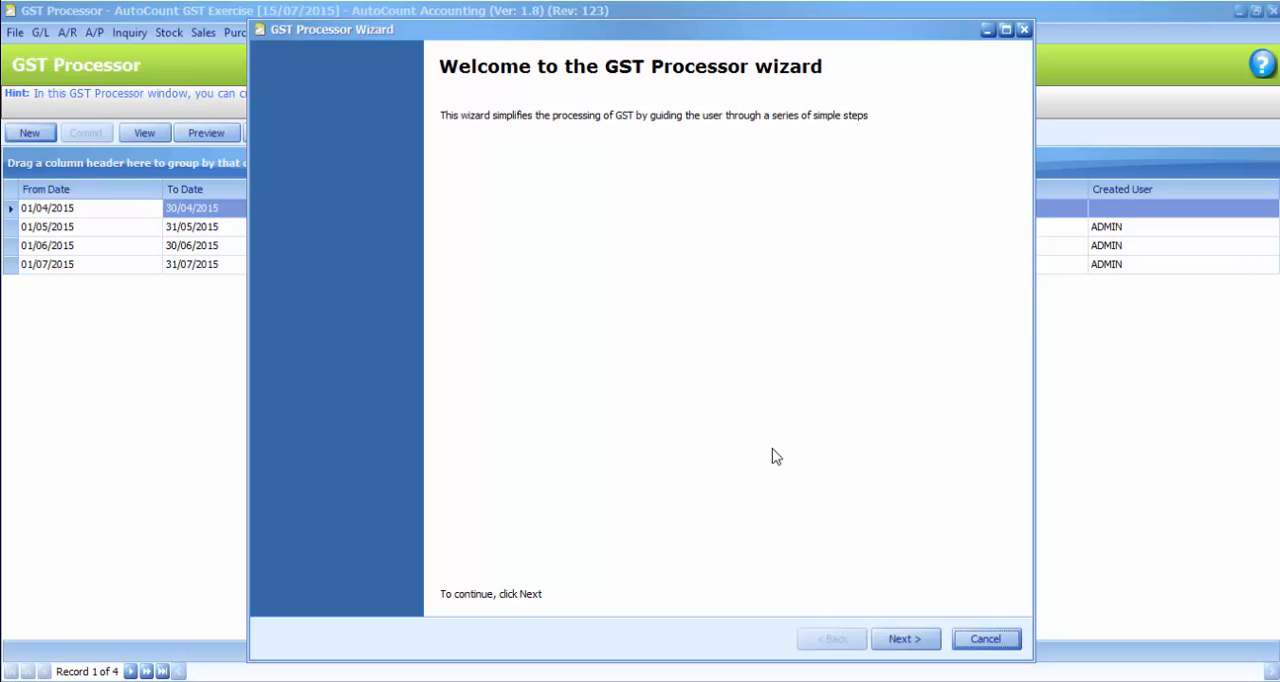
left_click(909, 639)
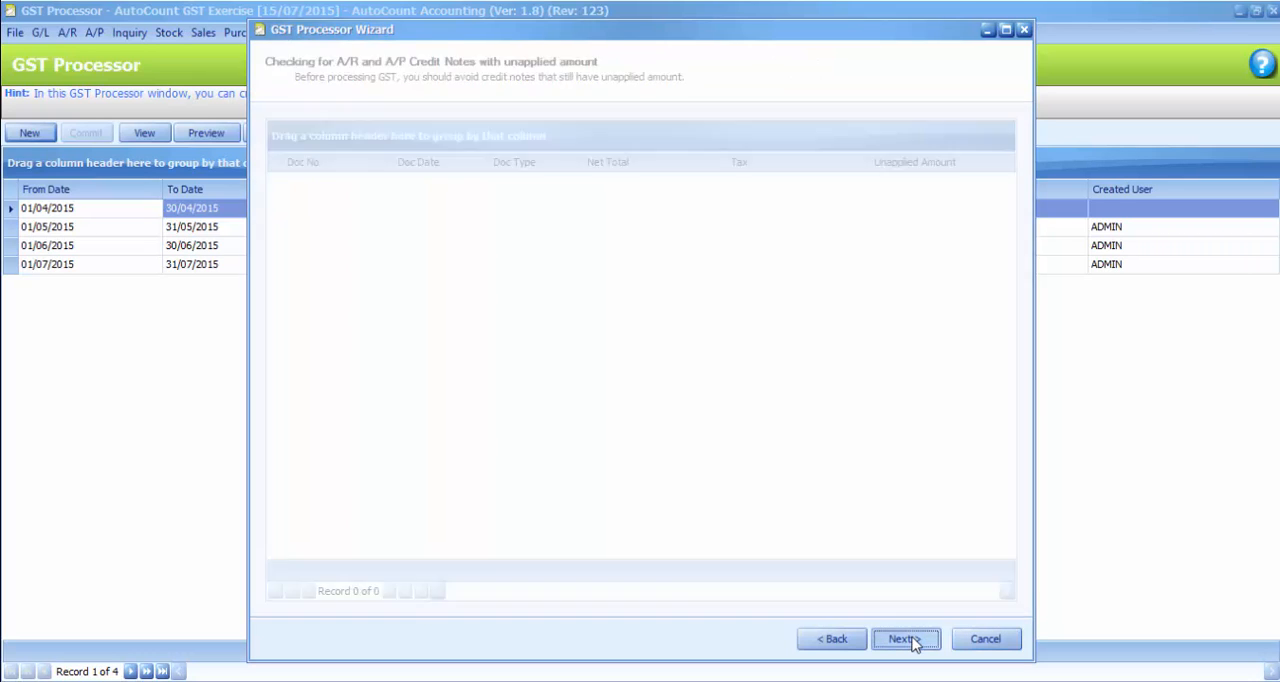
left_click(905, 639)
left_click(905, 639)
left_click(905, 639)
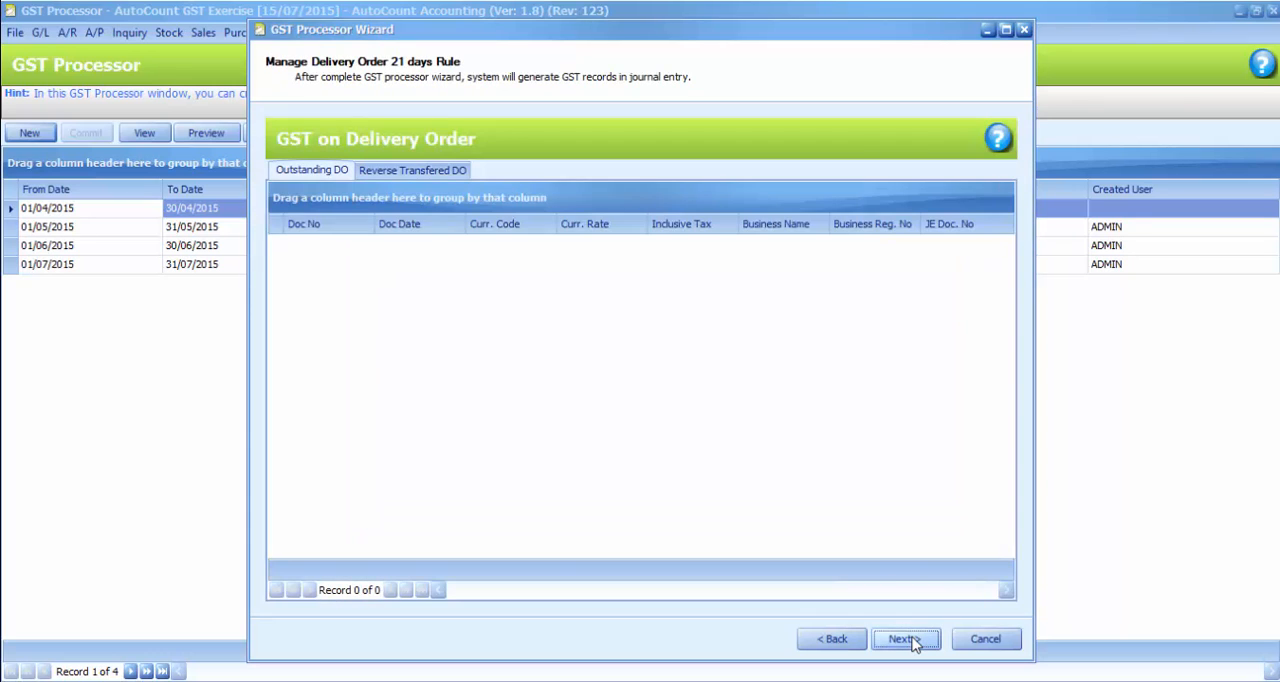
left_click(906, 639)
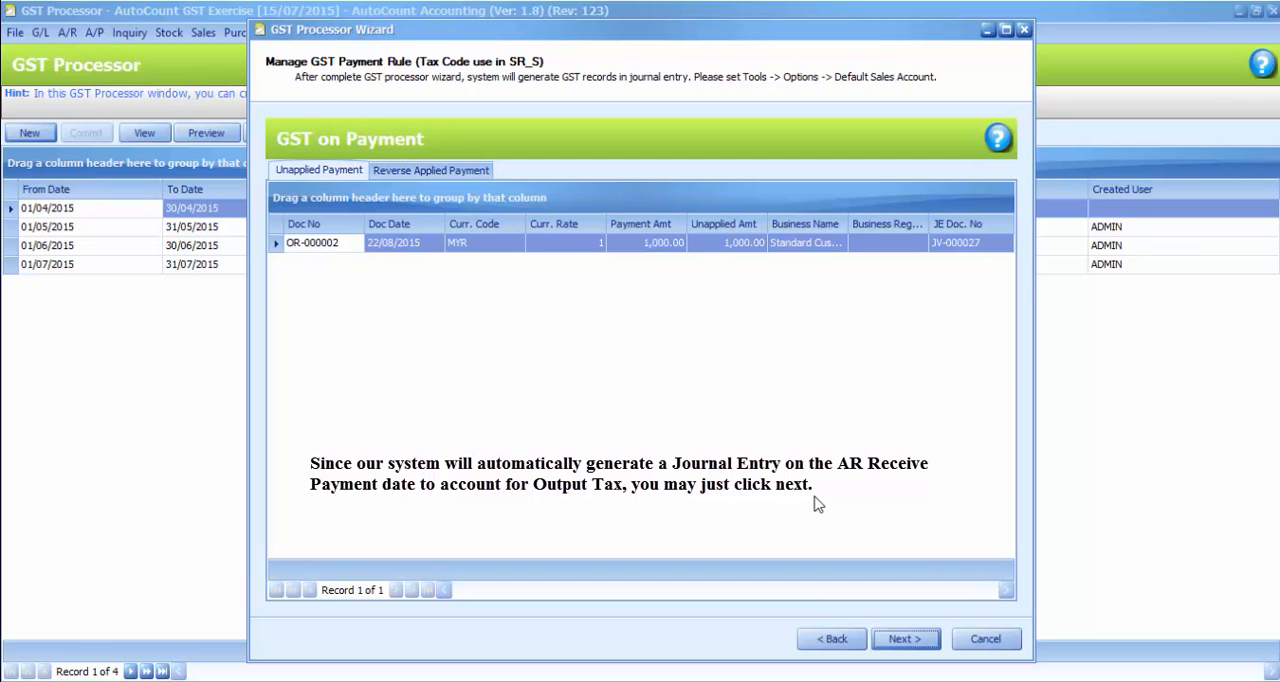
Complete the GST Processor wizard with its default settings and generate the GST Return for 01/08/2015 to 31/08/2015
left_click(905, 638)
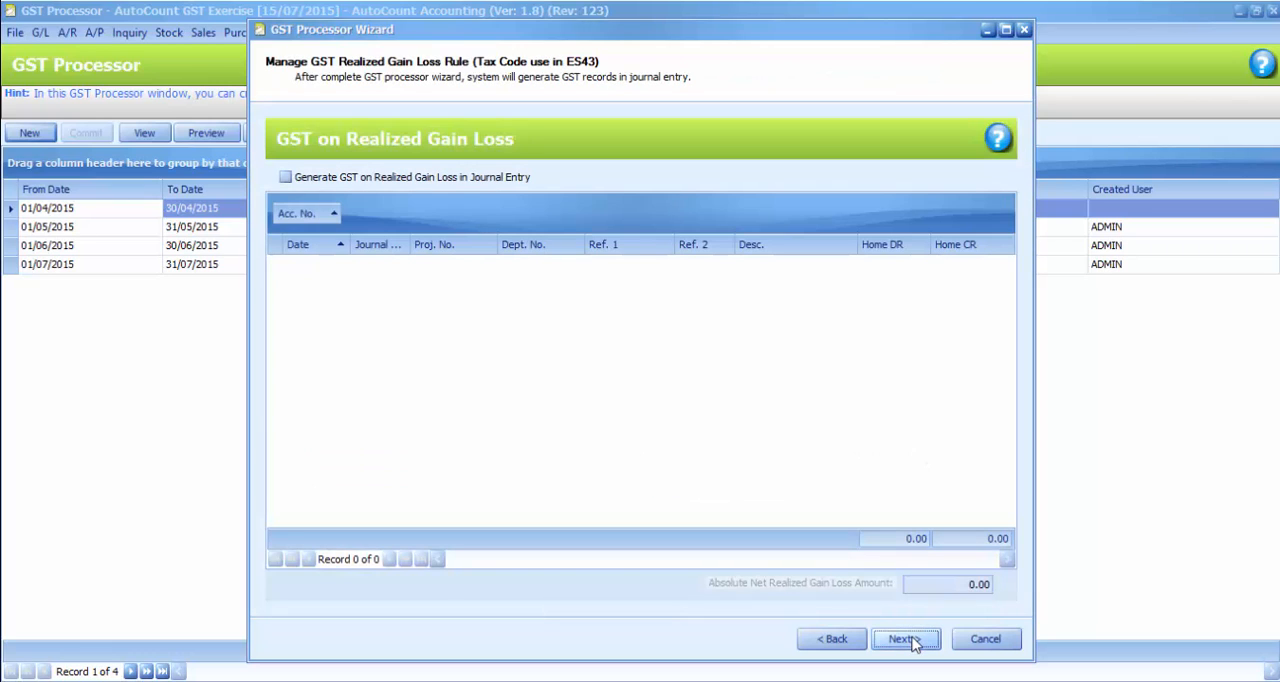
left_click(905, 639)
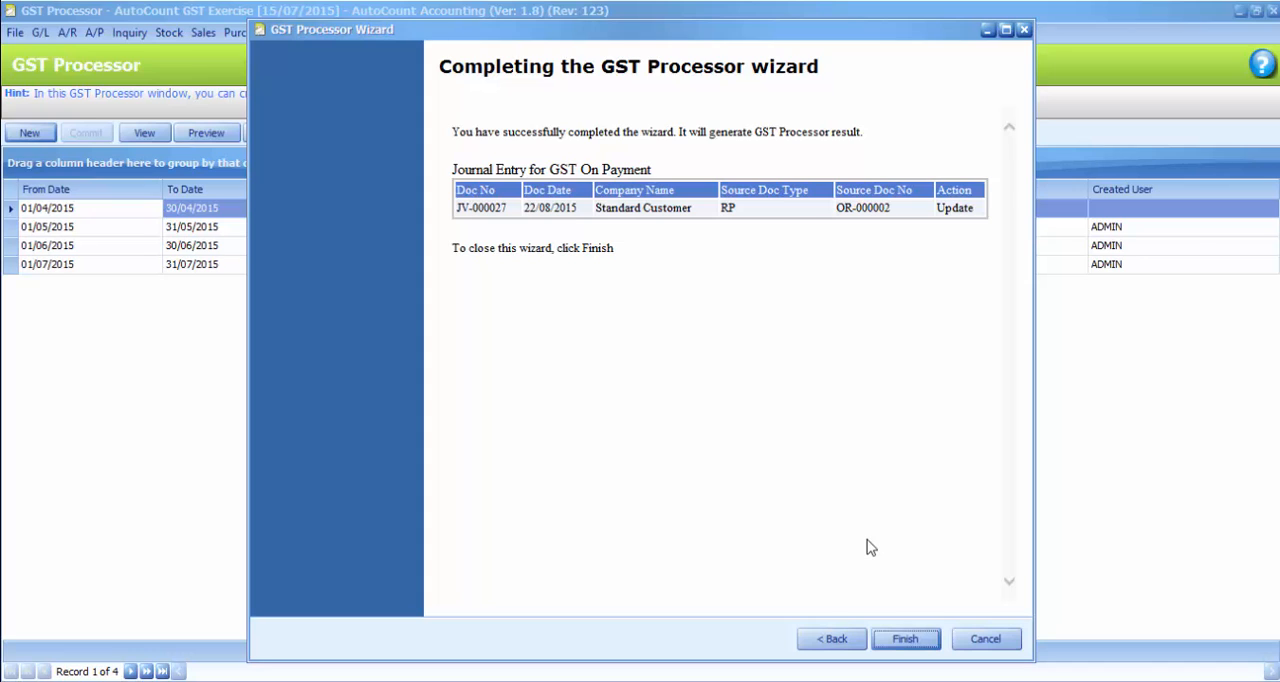
left_click(900, 641)
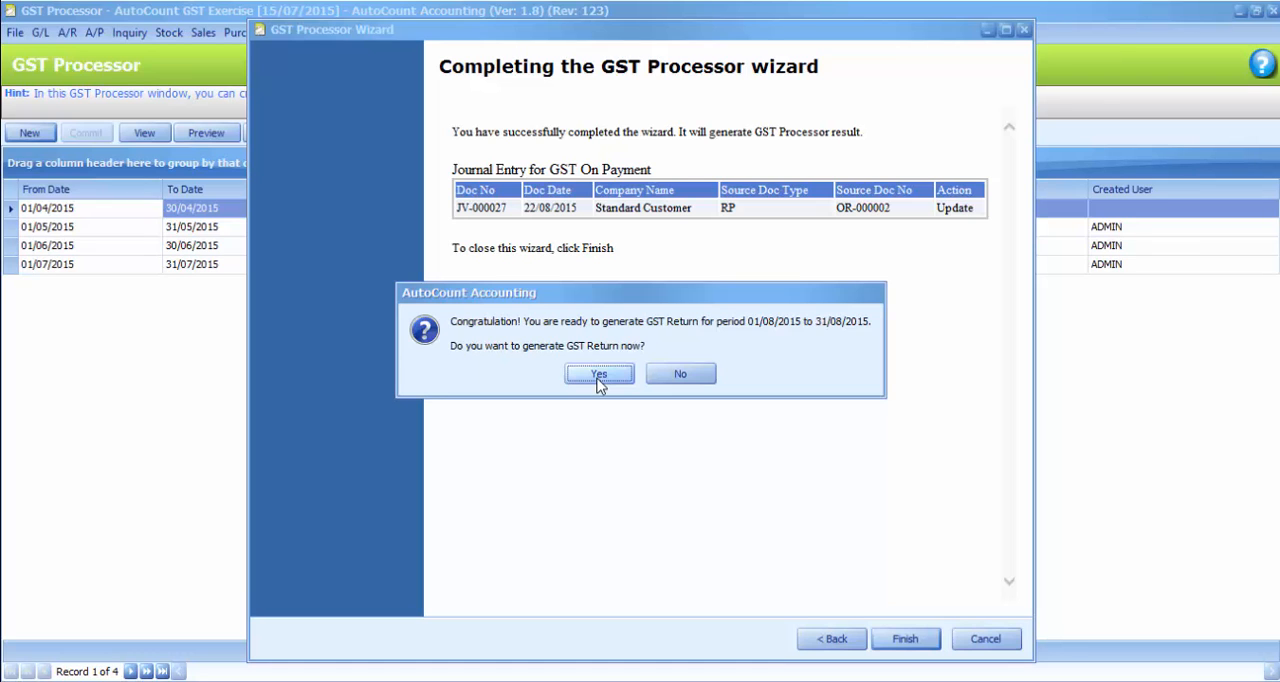
left_click(598, 375)
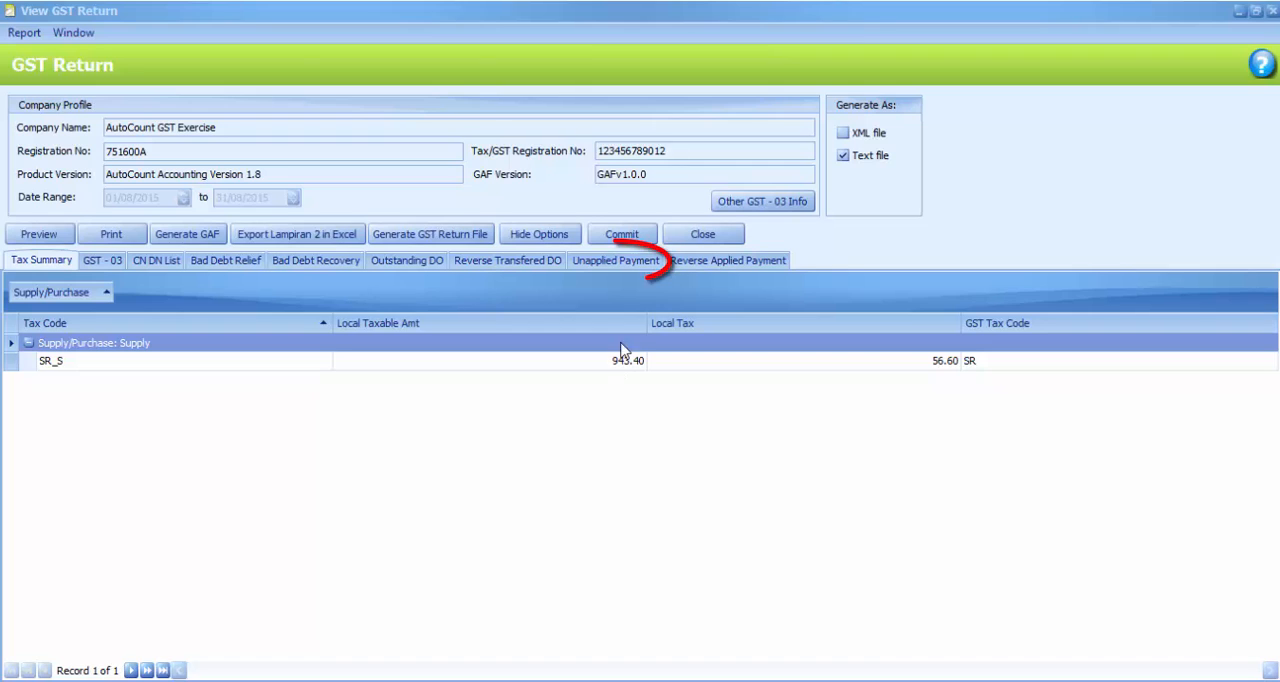
Review the journal entry and the A/R receive payment behind the unapplied payment in the GST Return
left_click(645, 264)
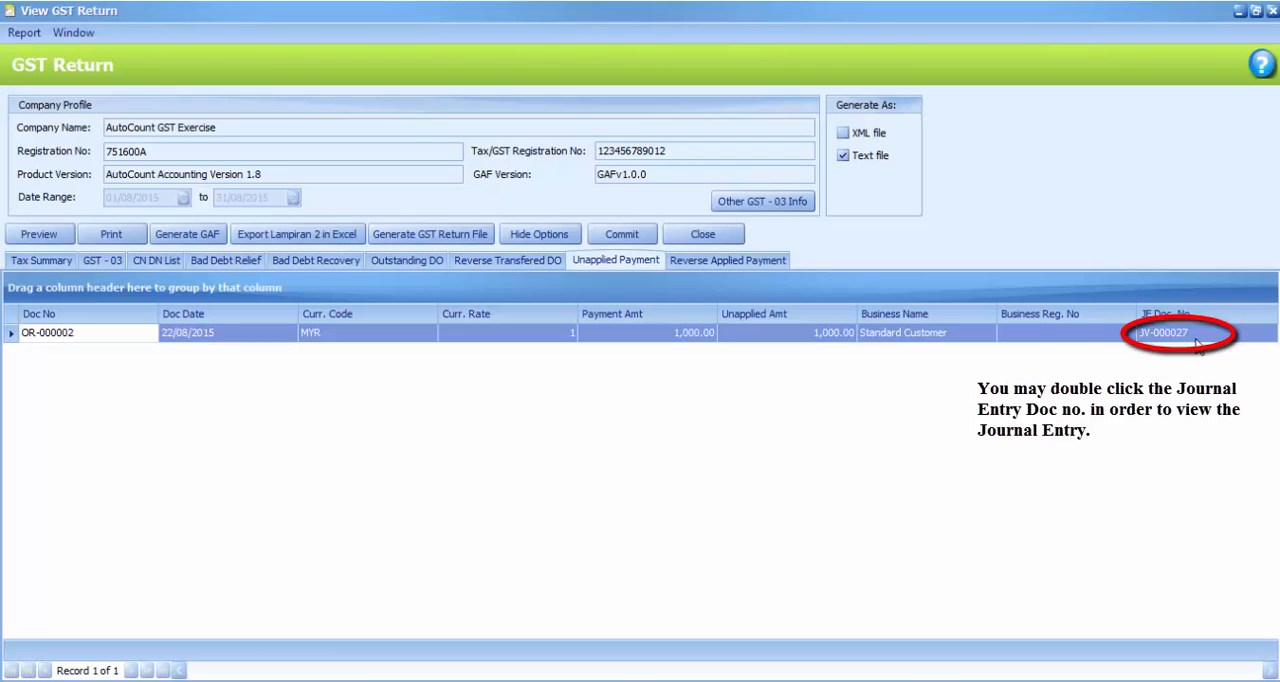
double_click(1165, 332)
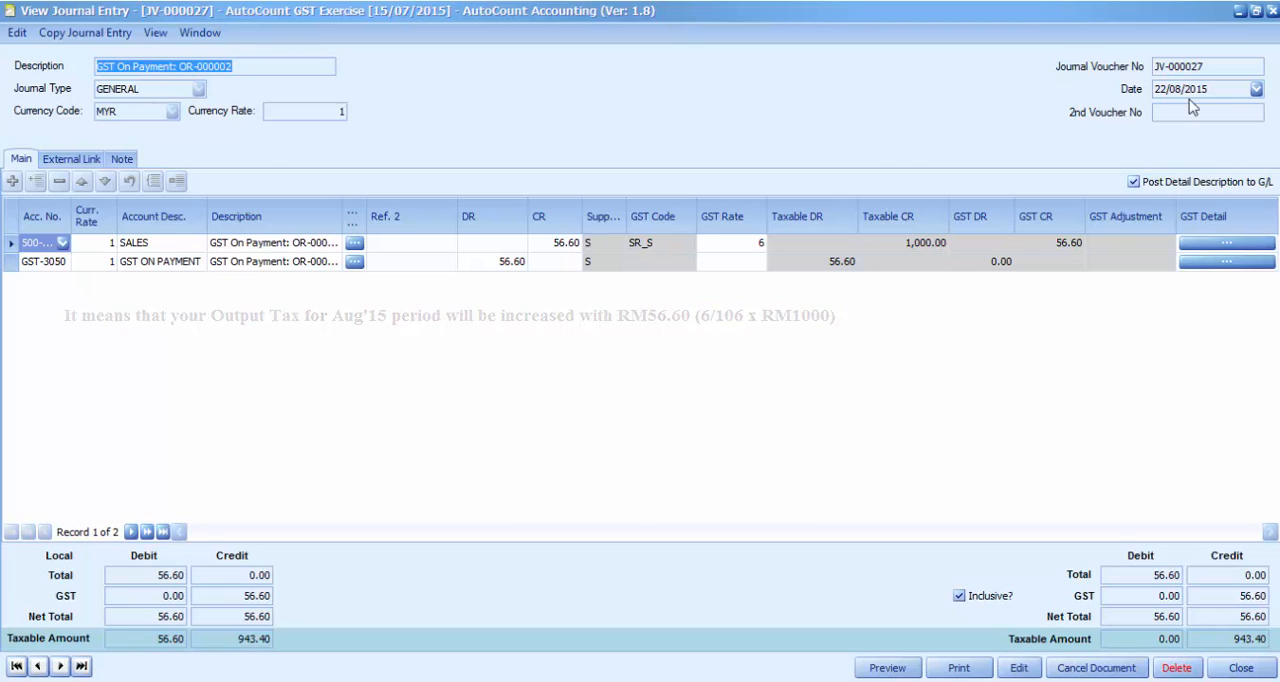
left_click(1272, 12)
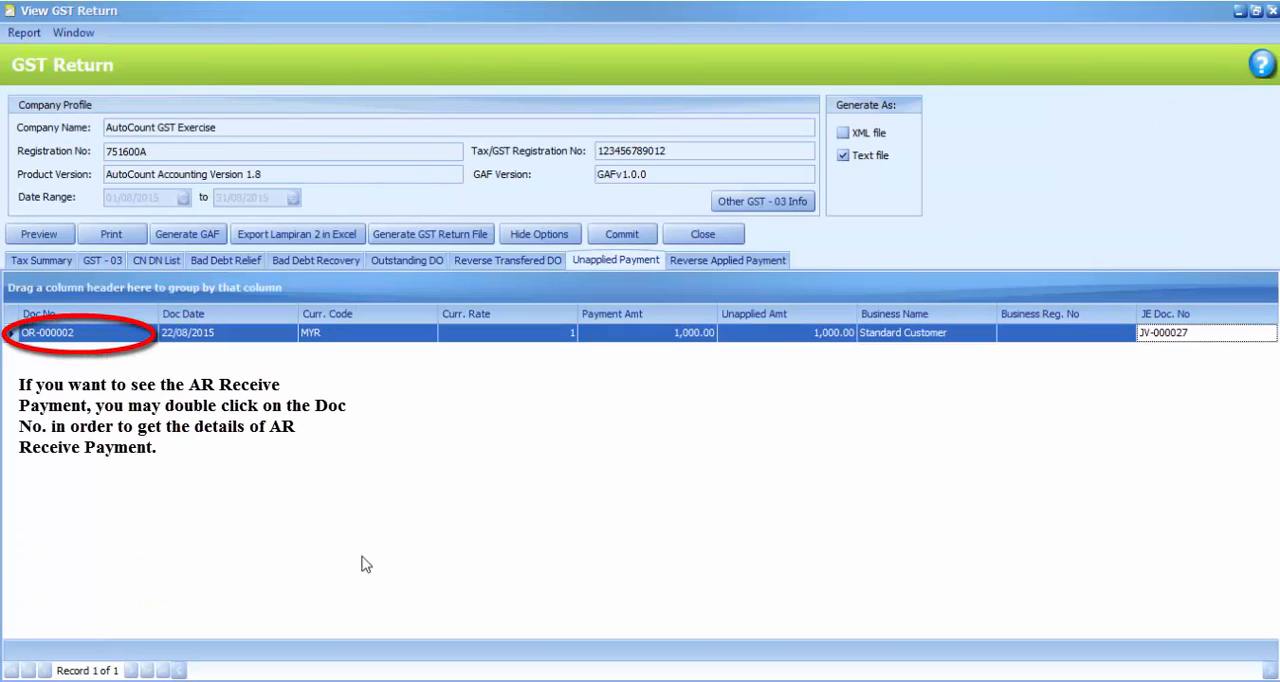
double_click(75, 336)
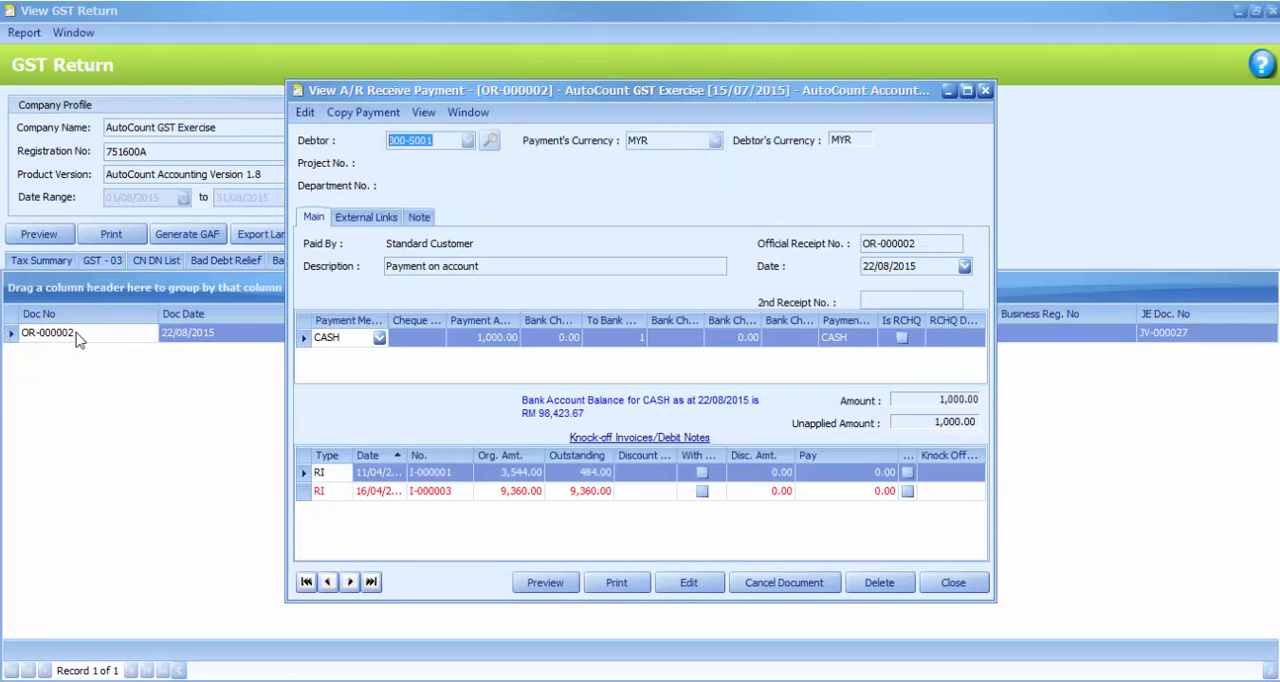
left_click(985, 91)
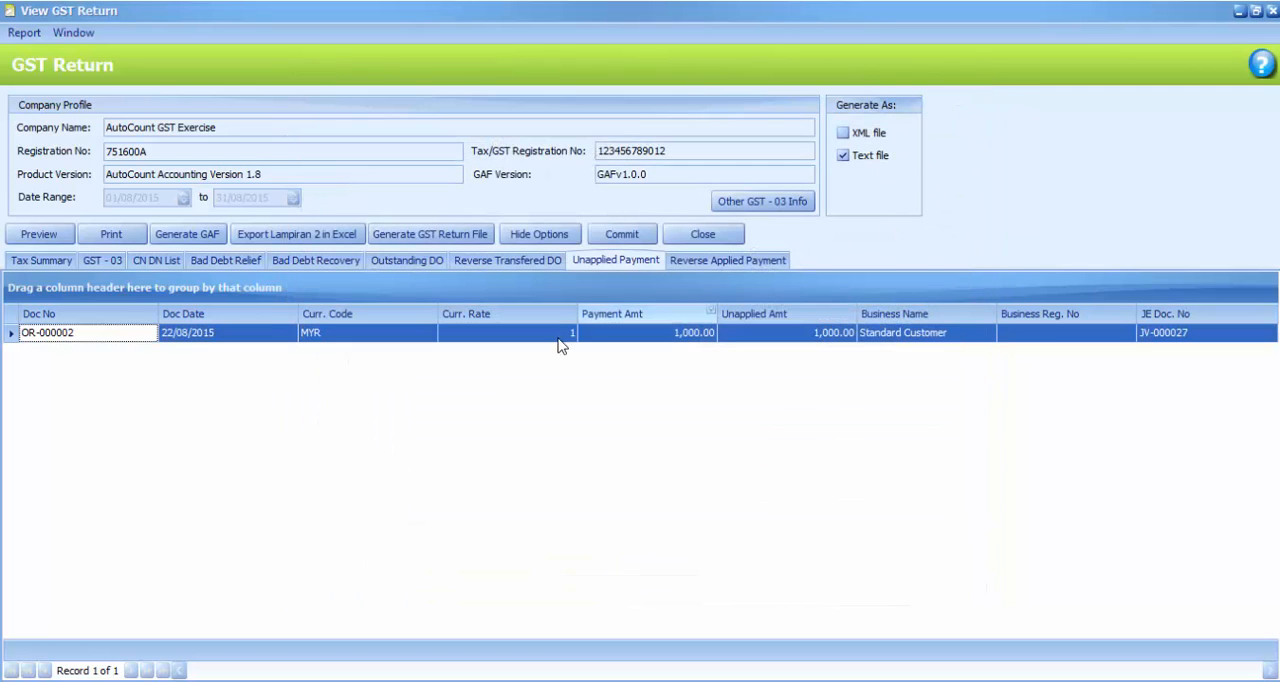
Drill down from the SR_S local tax in the Tax Summary to its source journal entry, and return to the summary
left_click(45, 265)
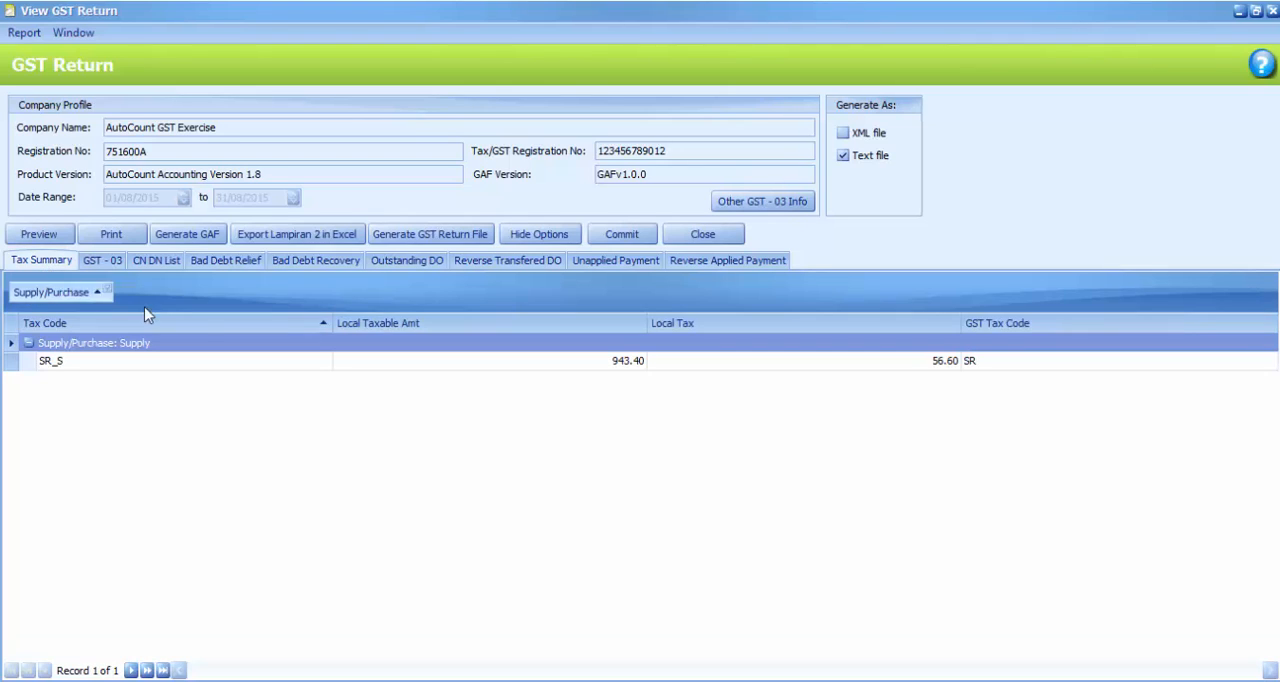
double_click(950, 368)
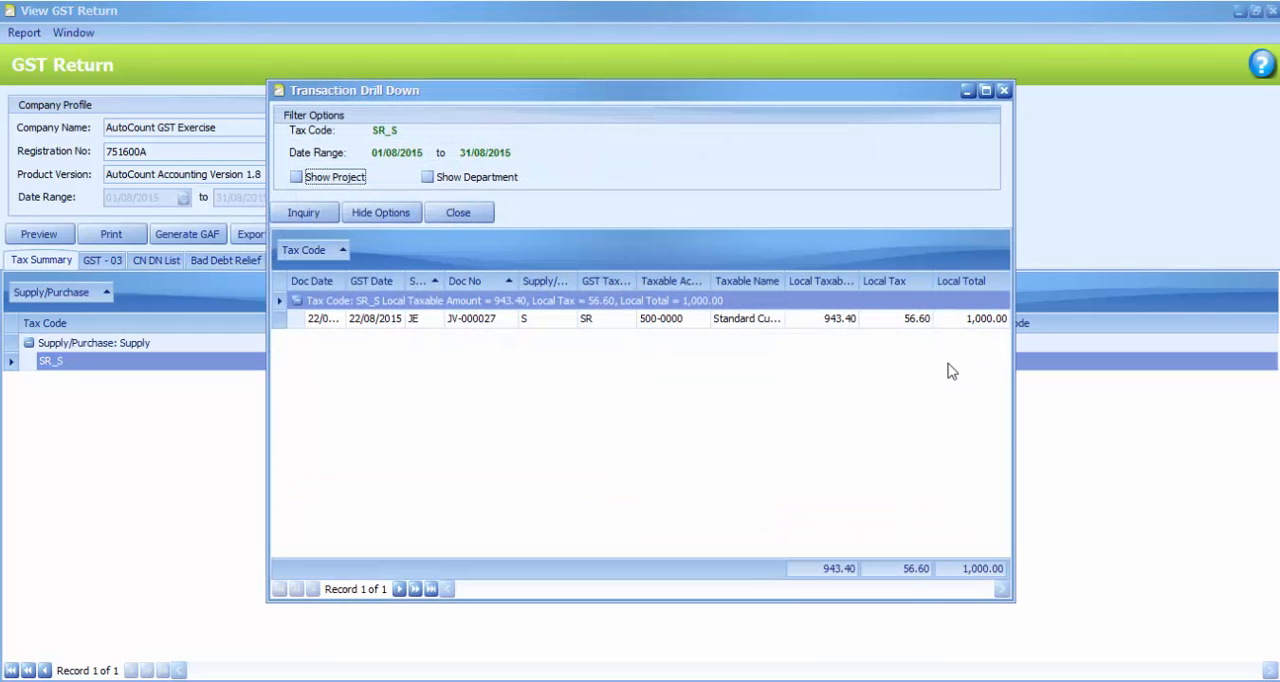
double_click(505, 320)
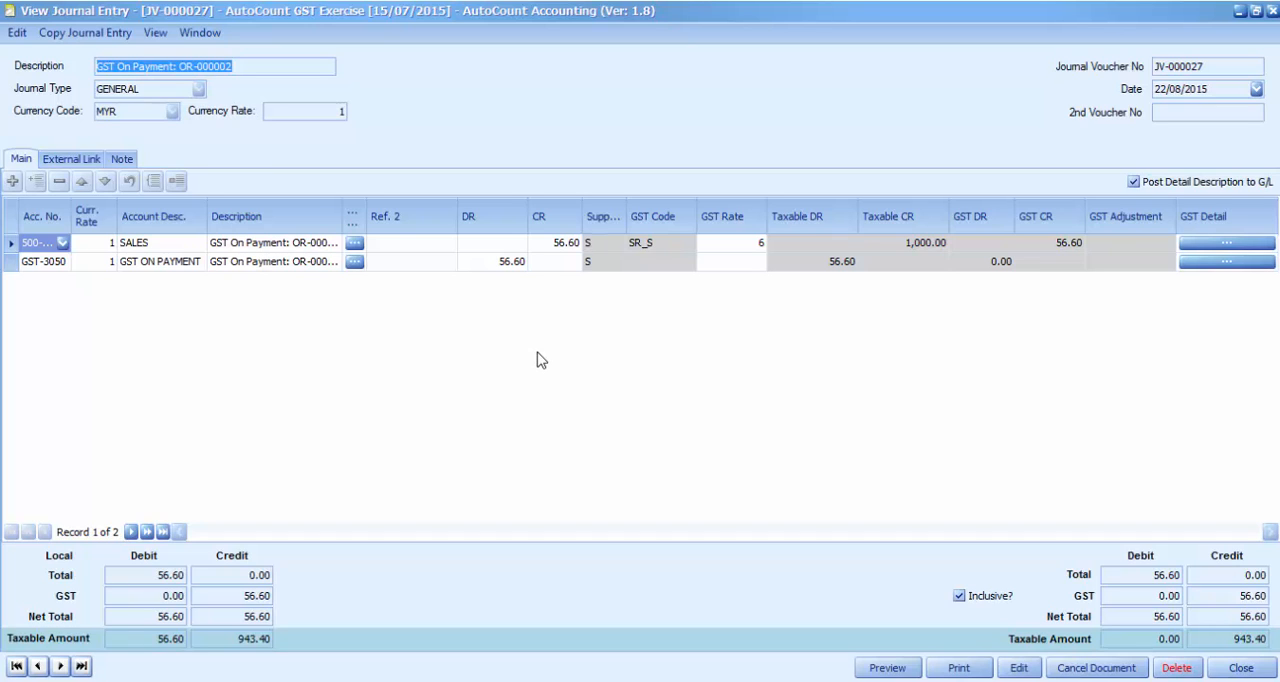
left_click(1271, 11)
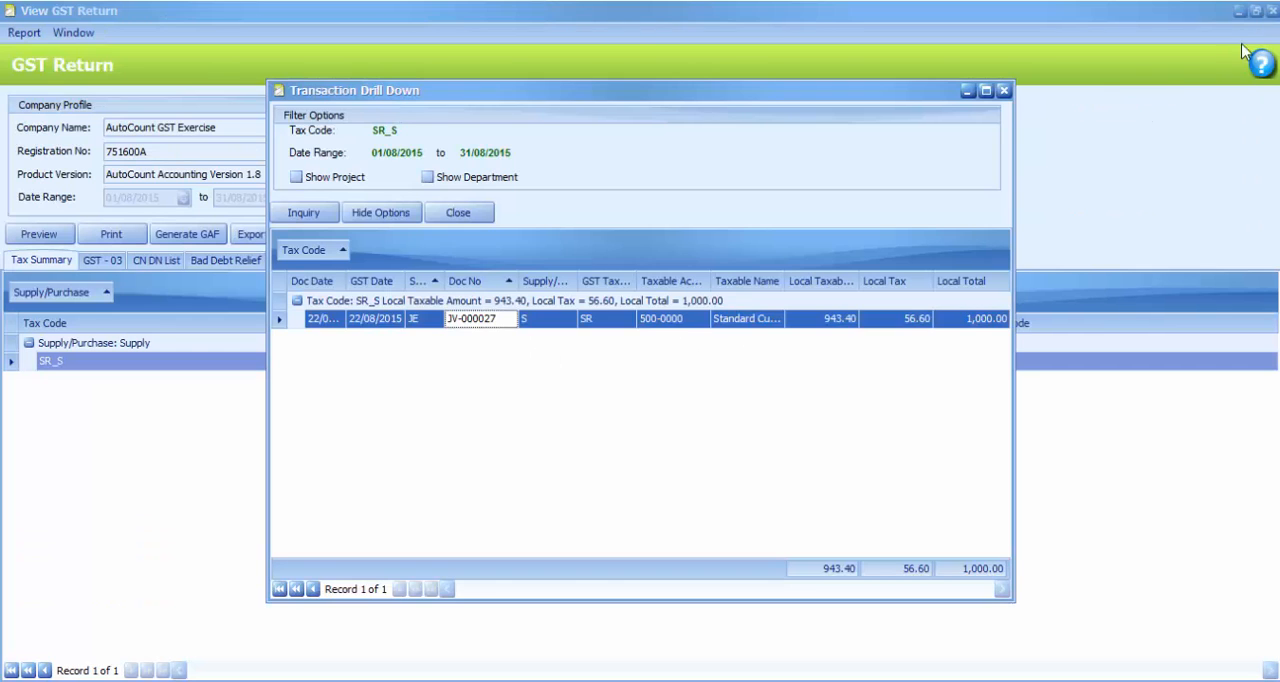
left_click(1004, 91)
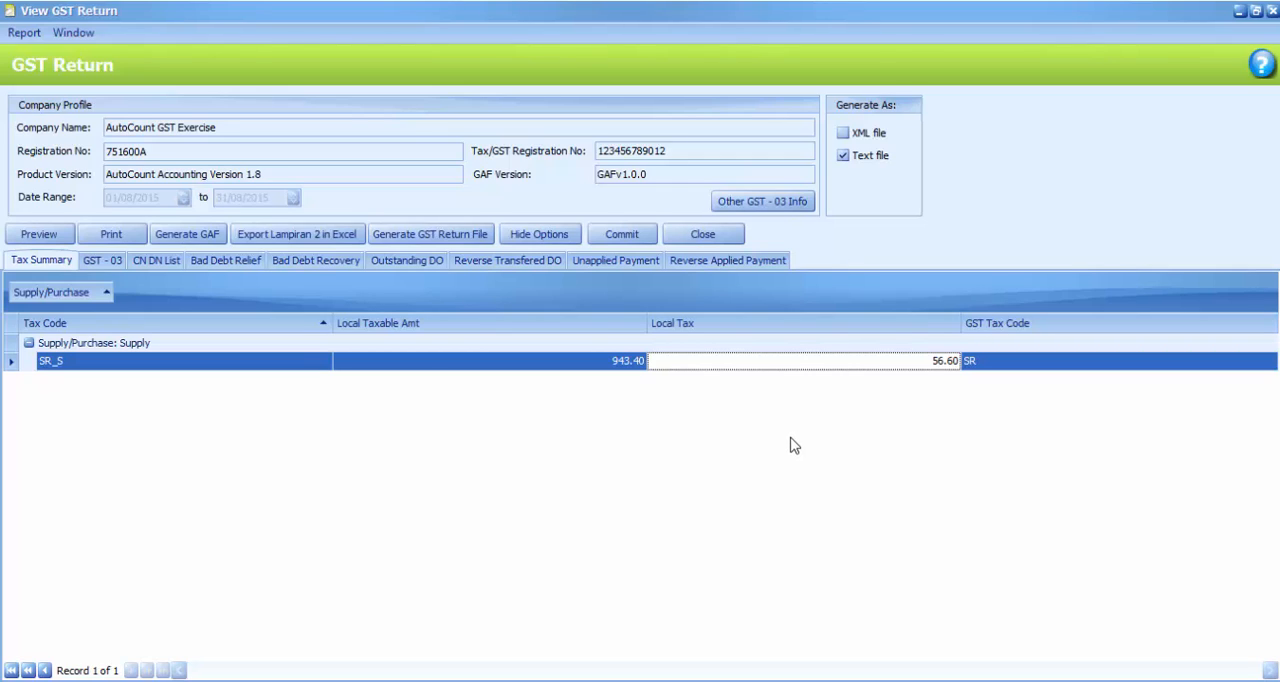
Commit the August 2015 GST Processor with the ADMIN password, and close the GST Return and GST Processor windows
left_click(625, 238)
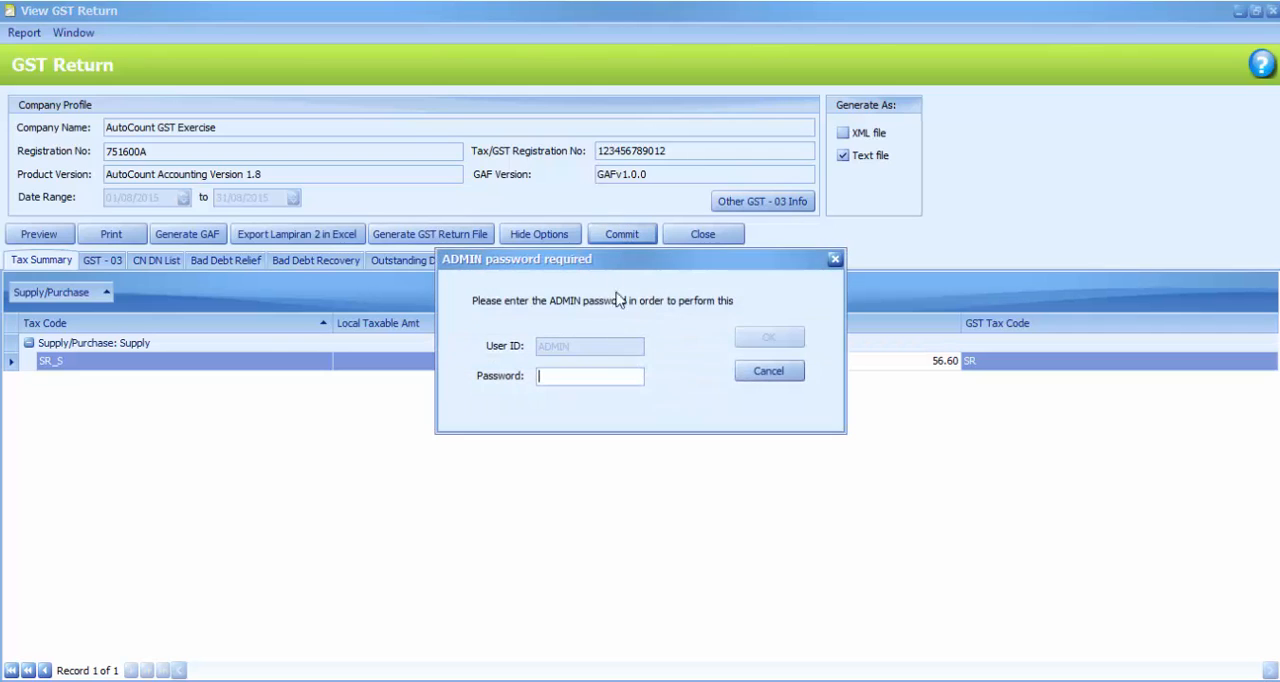
type("**")
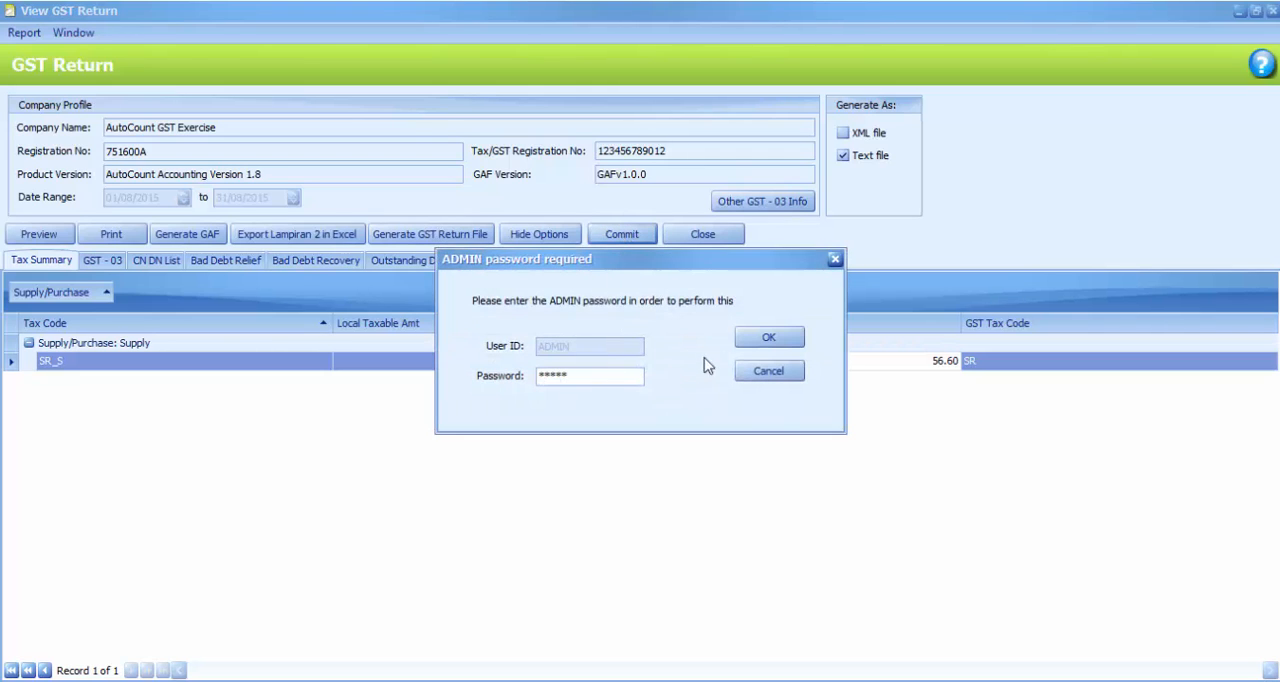
left_click(757, 337)
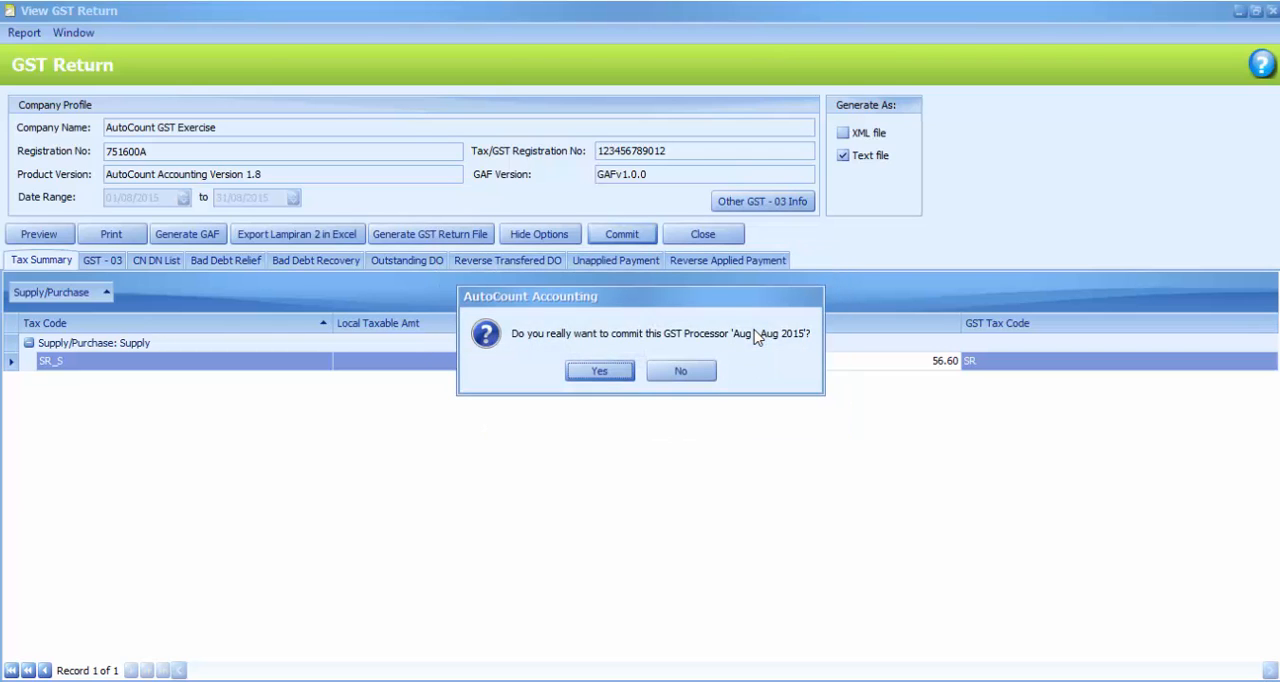
left_click(600, 372)
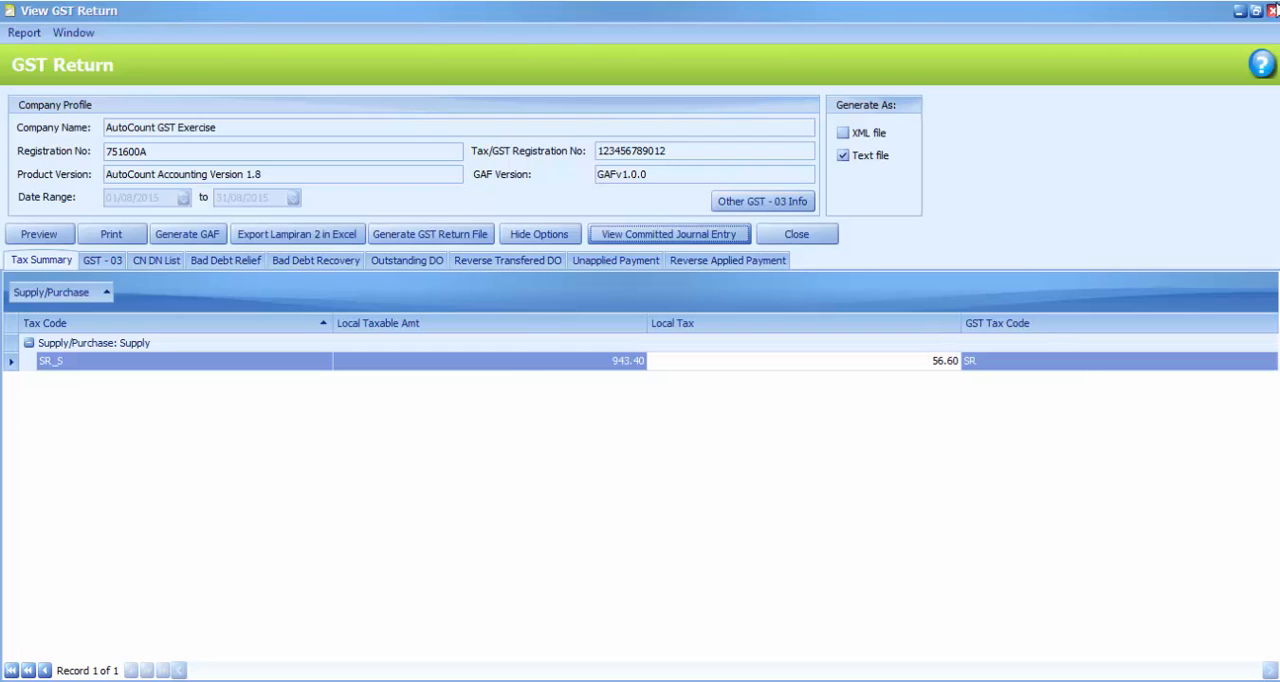
left_click(1272, 10)
left_click(1272, 10)
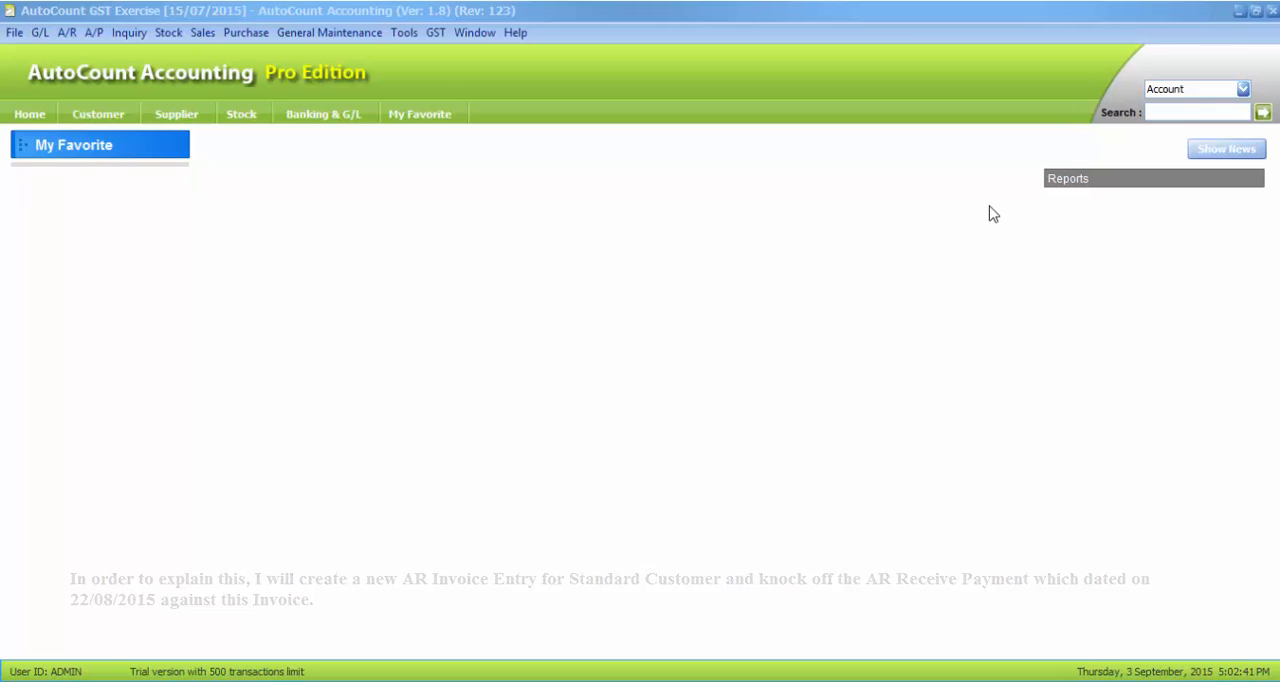
Create a new A/R invoice with Standard Customer as the debtor
left_click(70, 34)
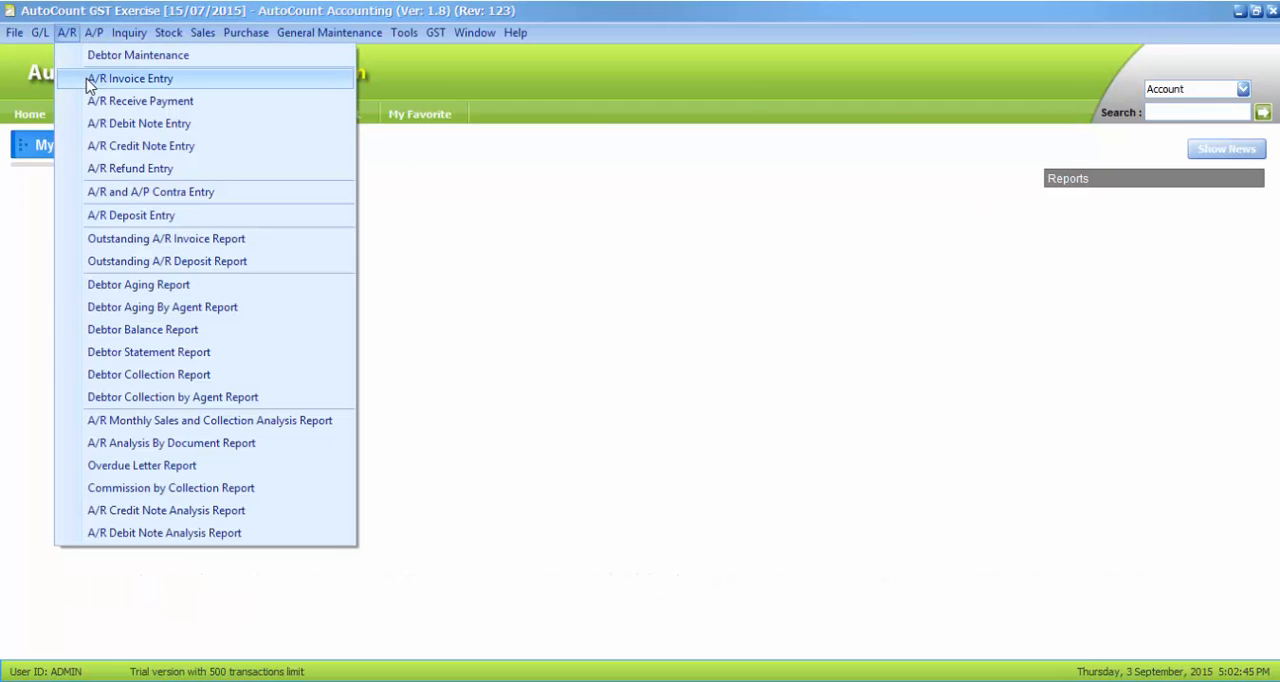
left_click(90, 80)
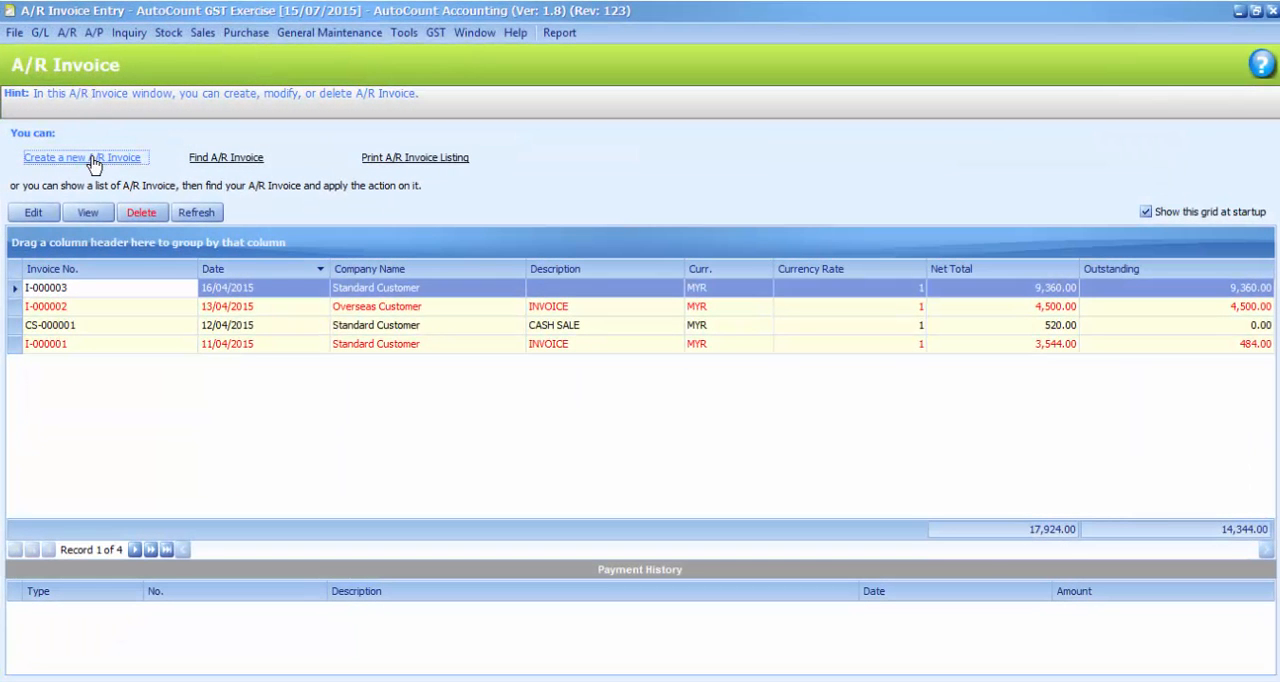
left_click(93, 163)
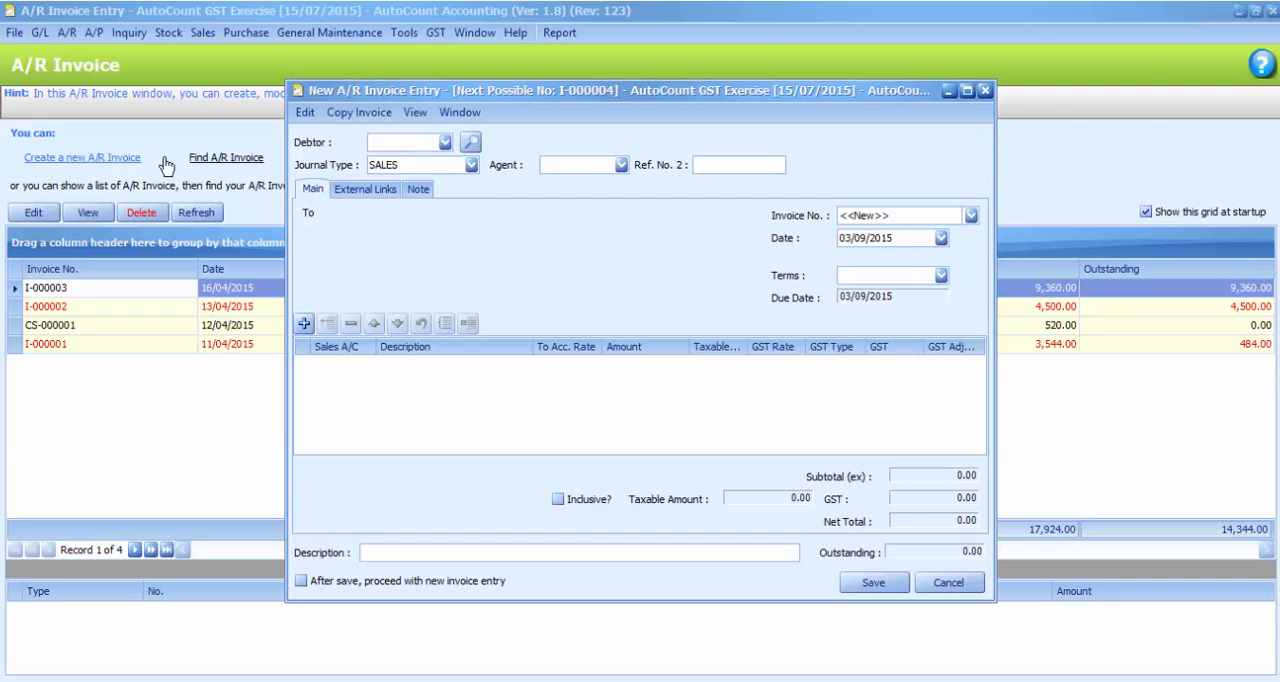
left_click(445, 142)
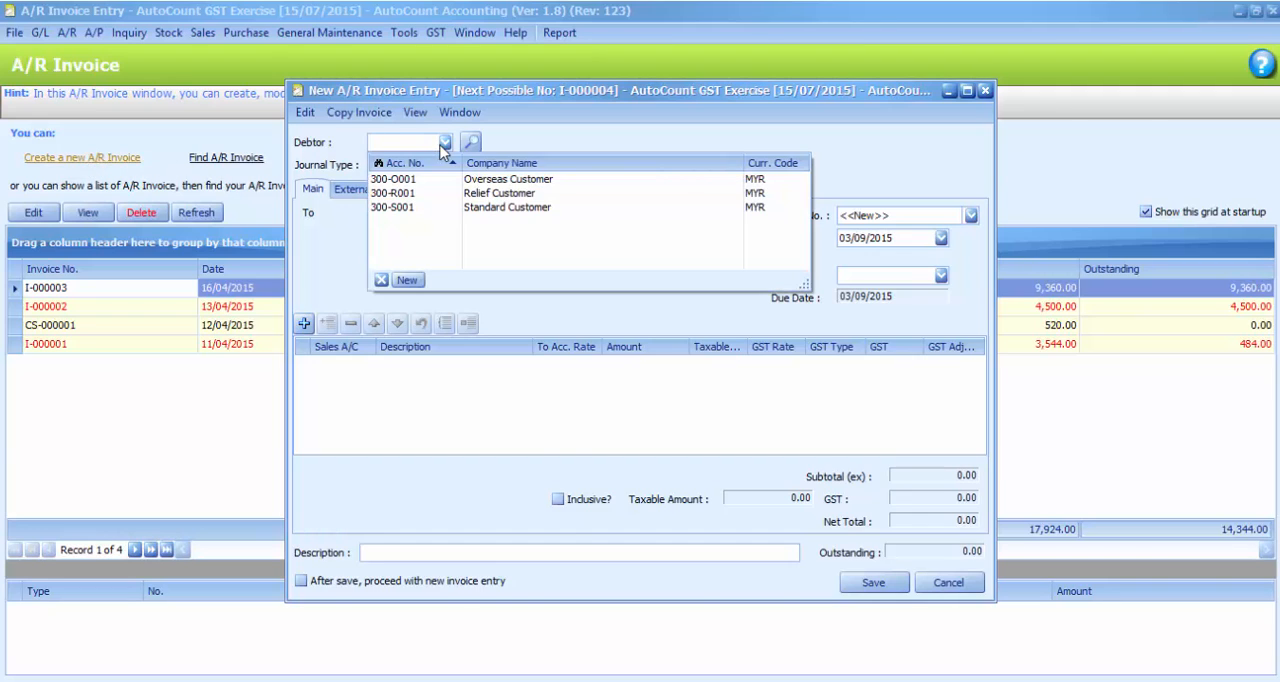
left_click(449, 209)
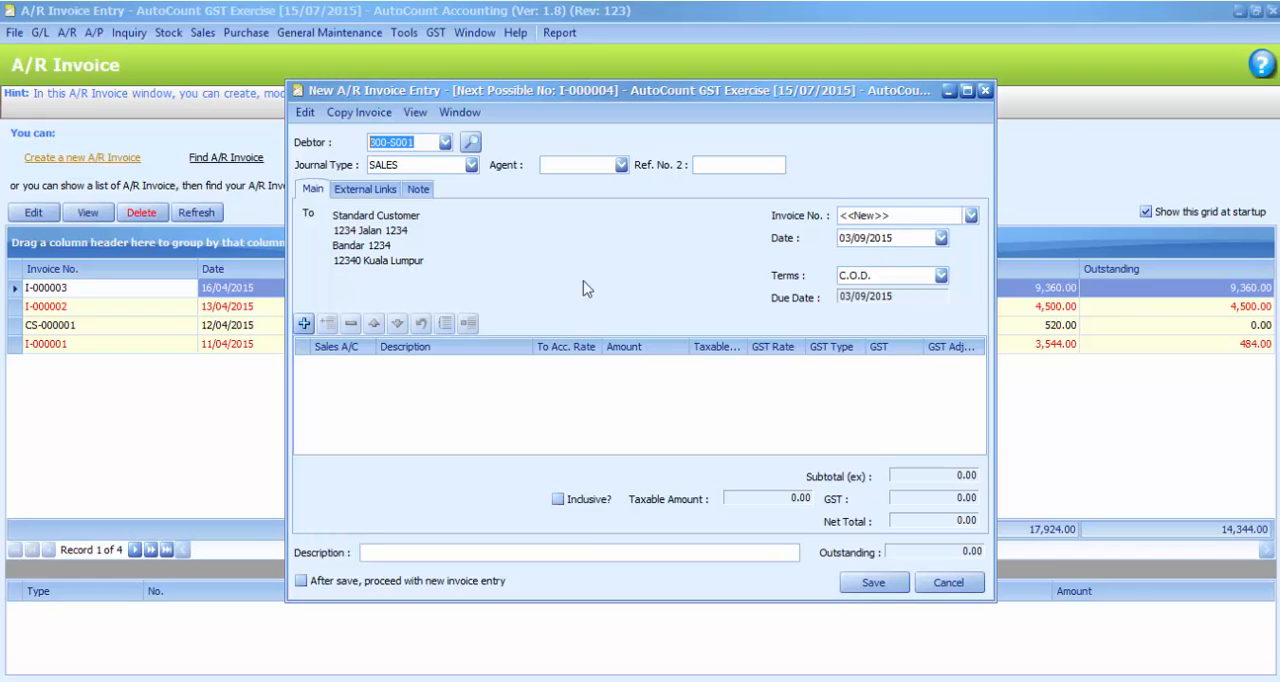
Add a SALES line of 5,000.00 to the invoice, save it, and close the A/R Invoice window
left_click(303, 323)
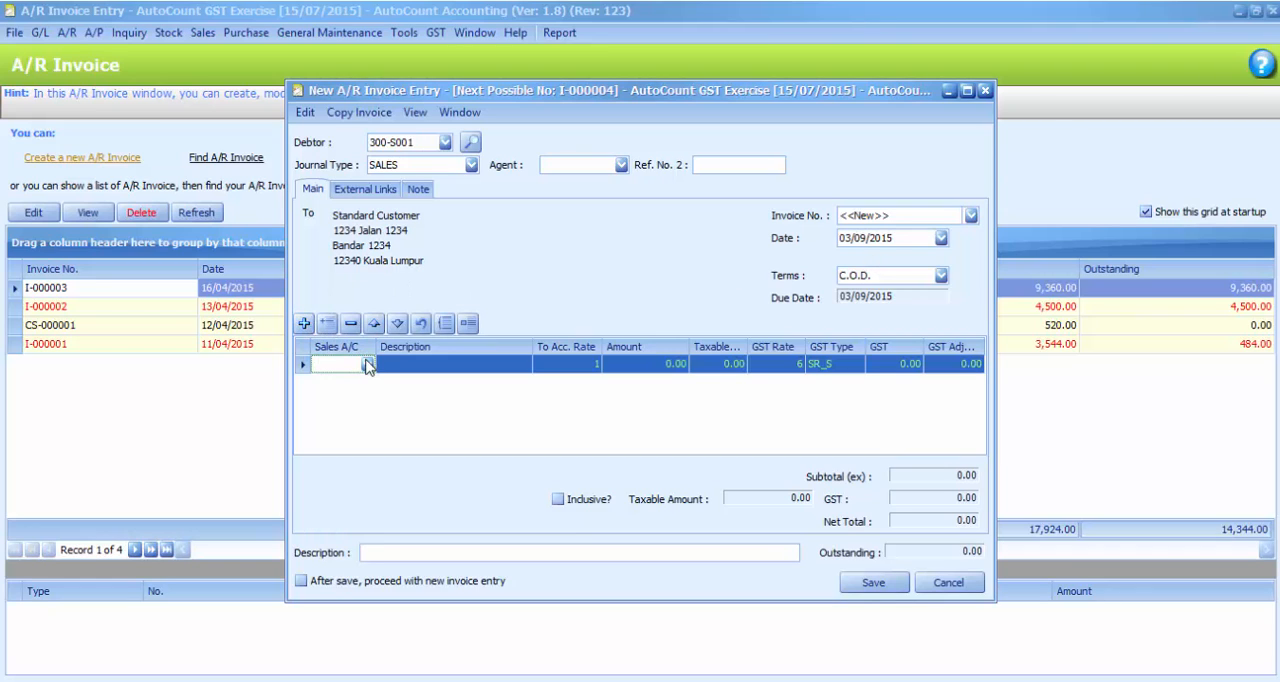
type("sa")
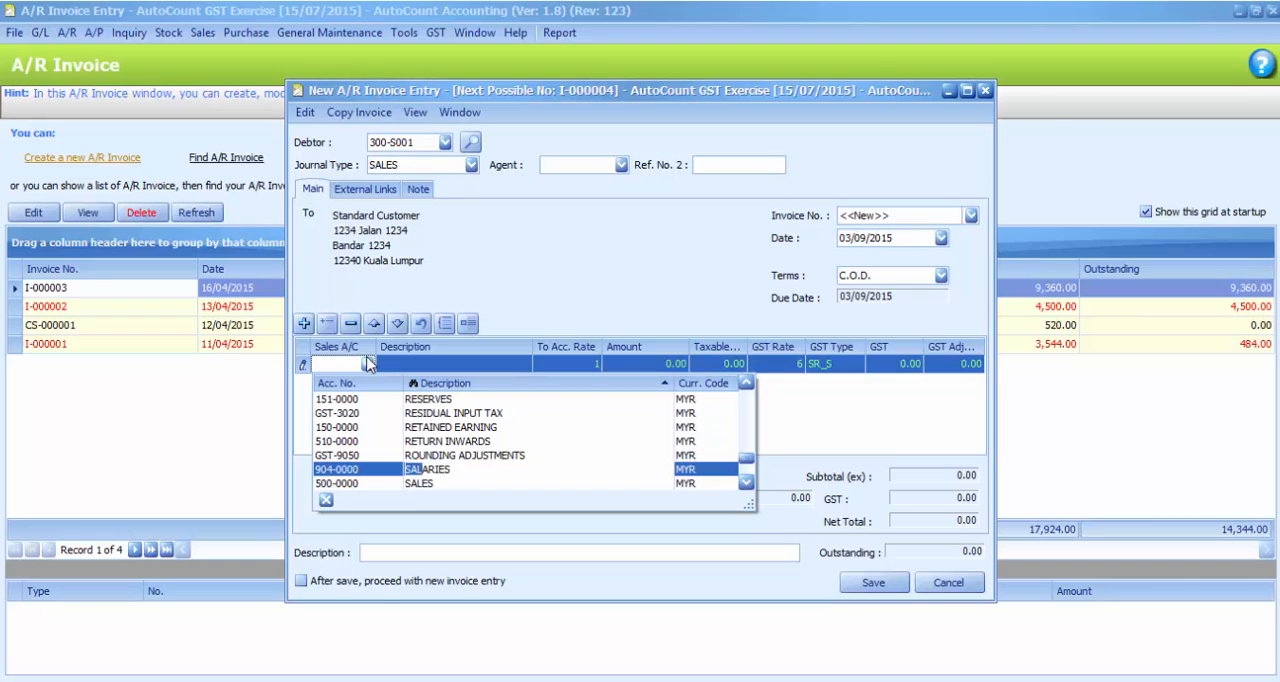
type("les")
key("Return")
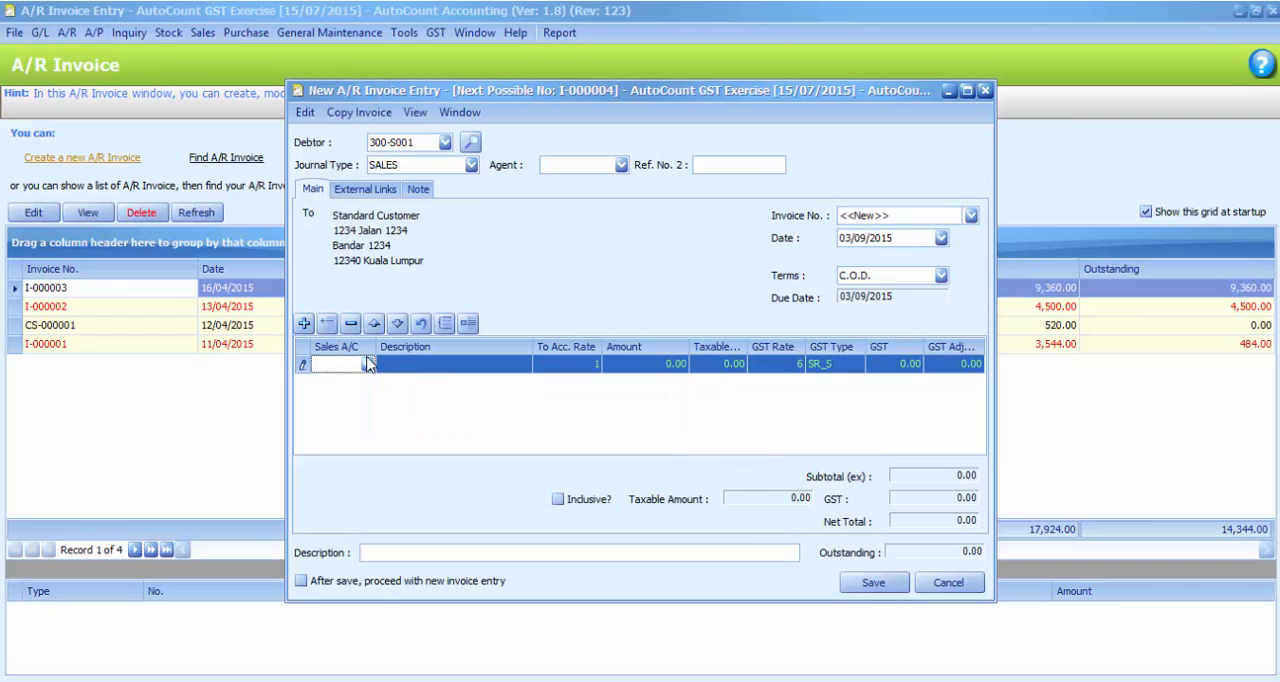
key("Tab")
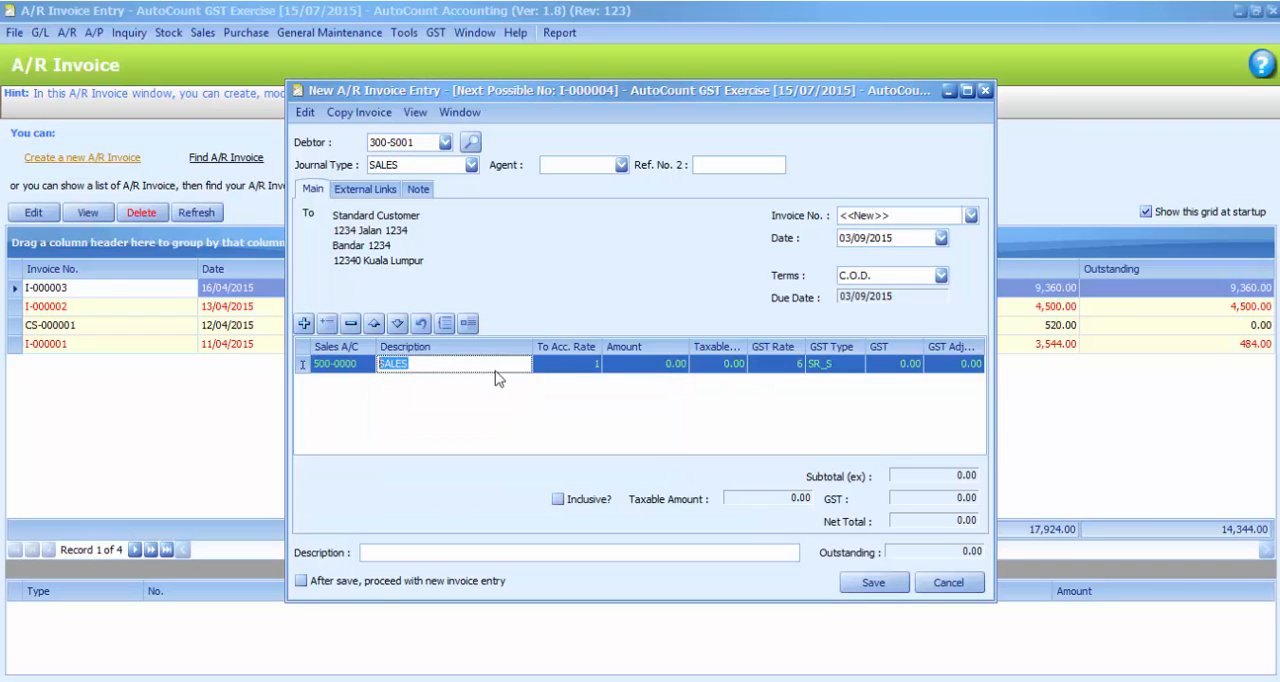
left_click(655, 368)
type("50")
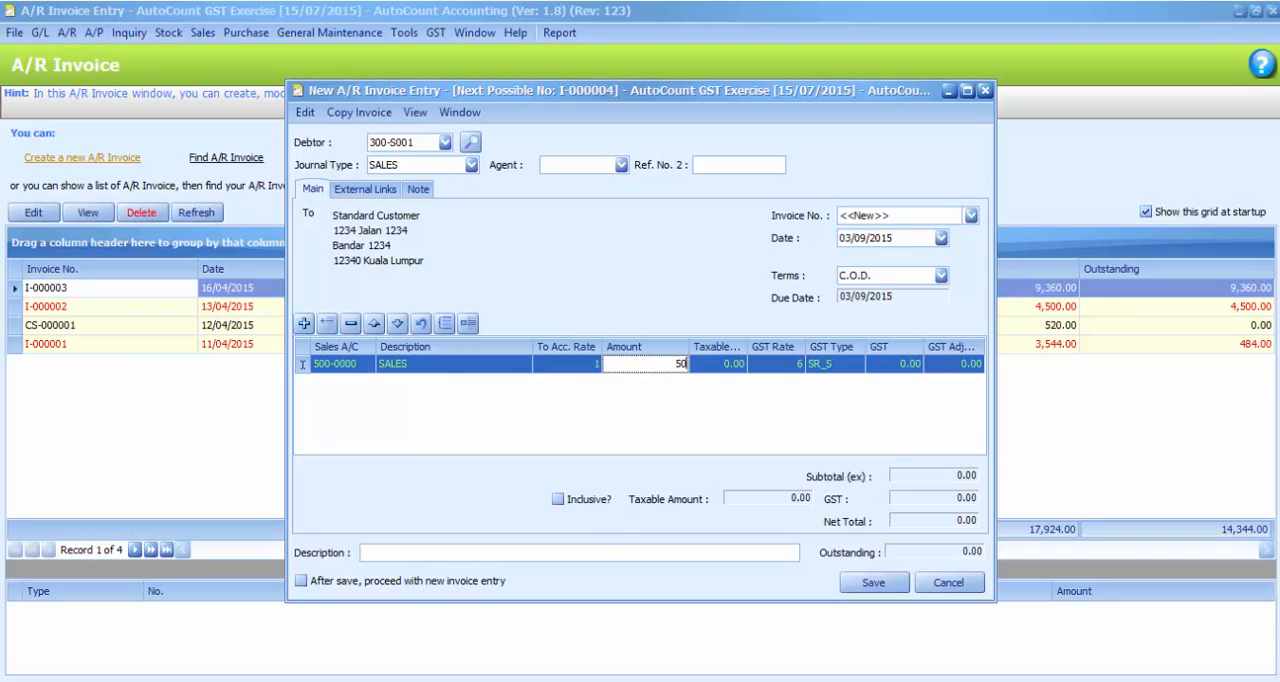
left_click(666, 402)
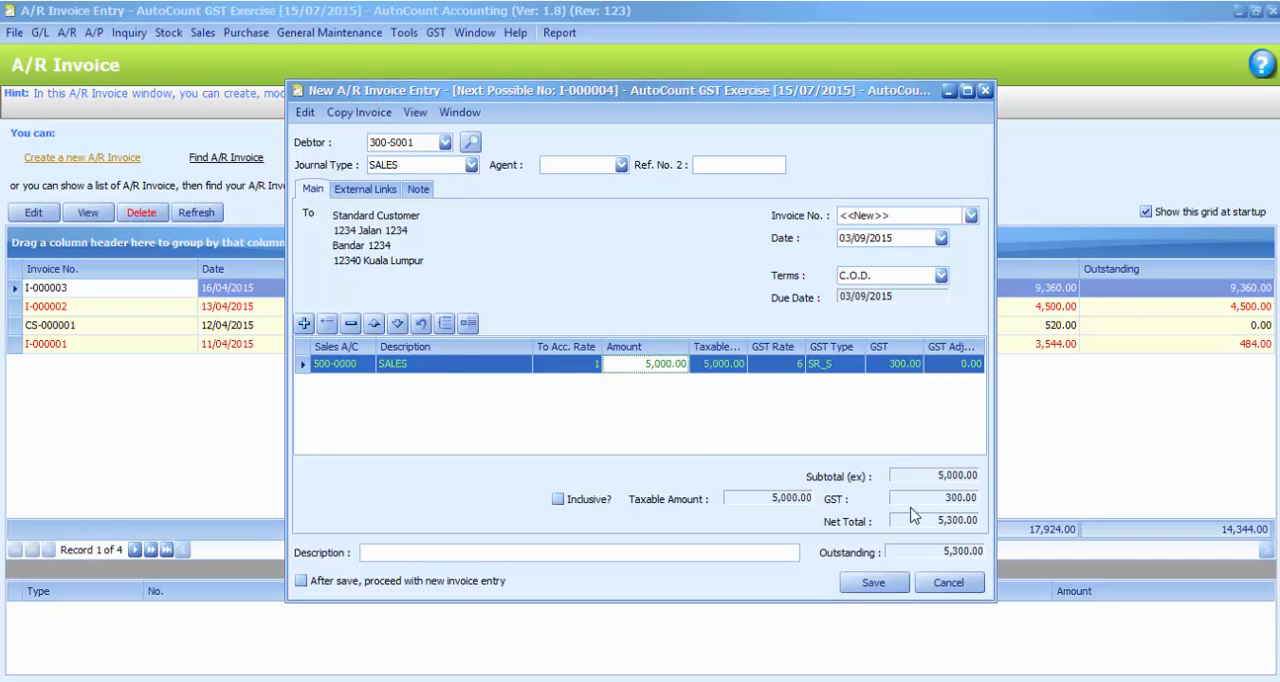
left_click(891, 584)
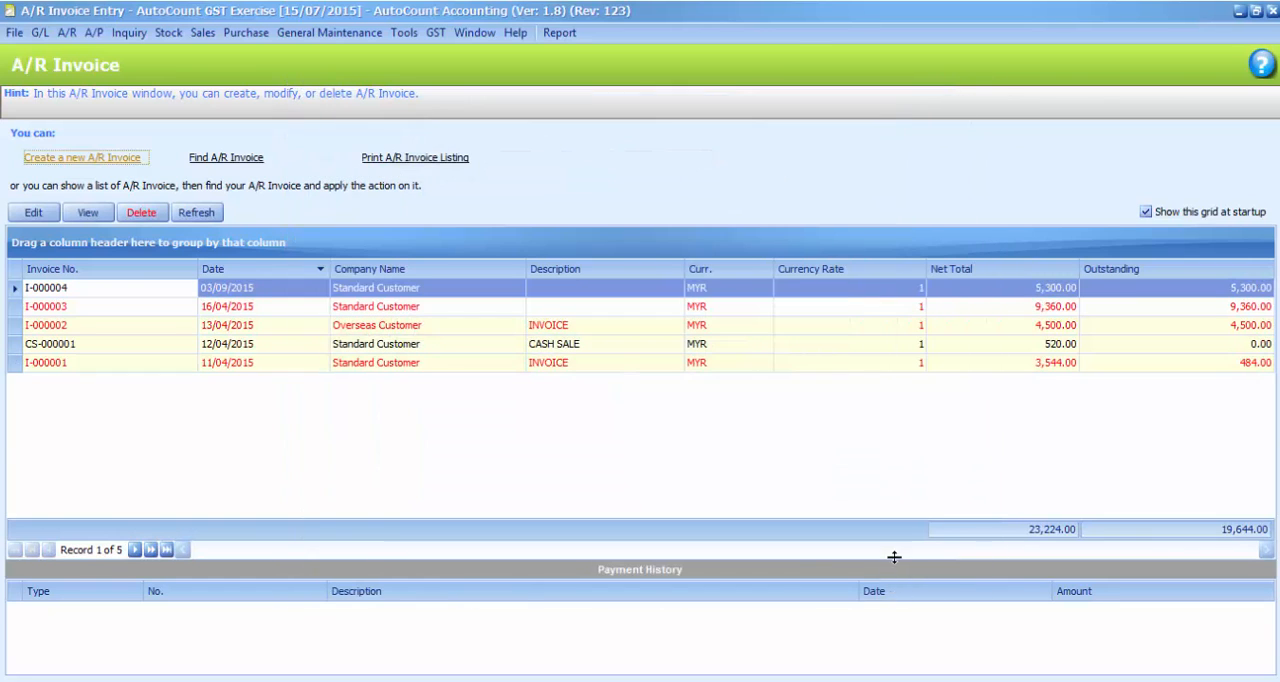
left_click(1271, 10)
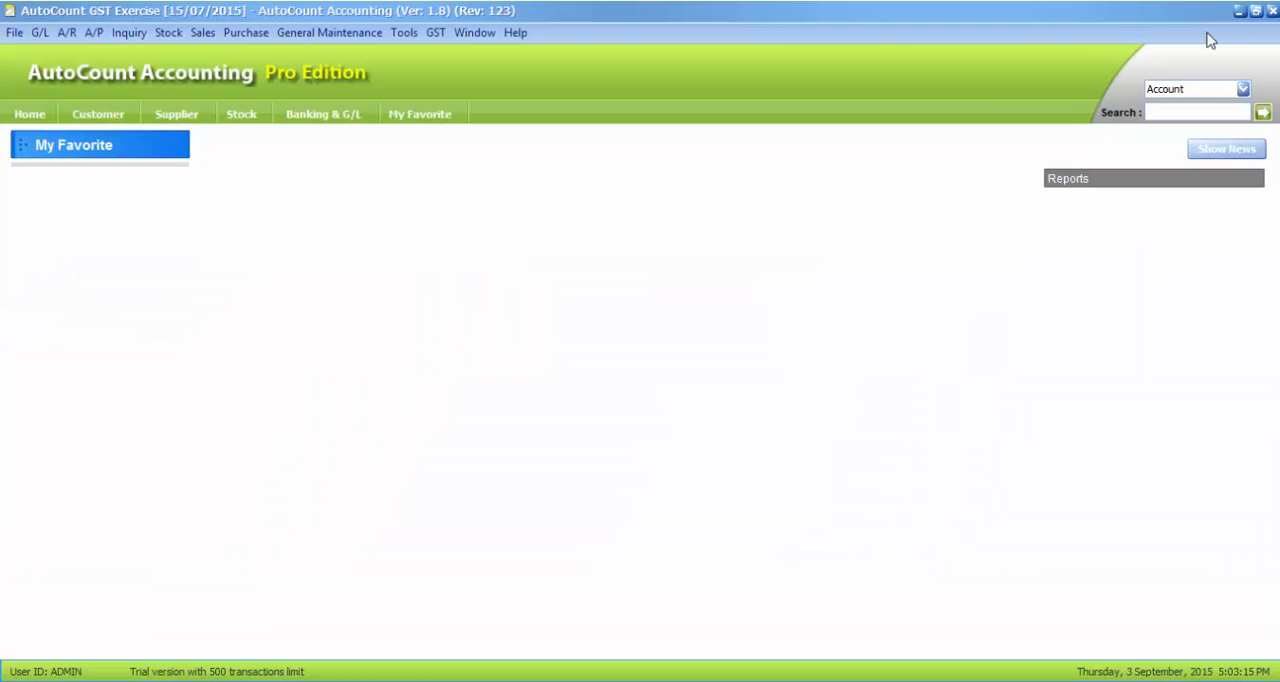
Knock off the 22/08/2015 A/R receive payment against the 03/09/2015 invoice, save the payment, and close the A/R Payment window
left_click(70, 32)
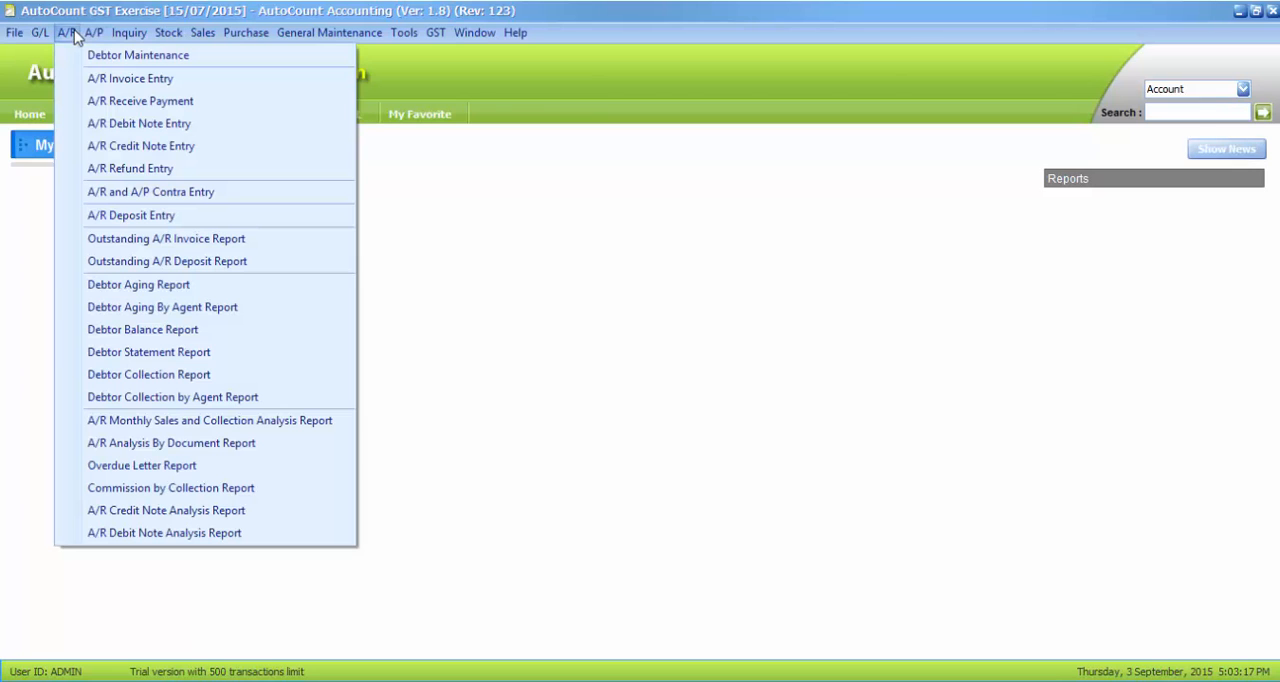
left_click(88, 108)
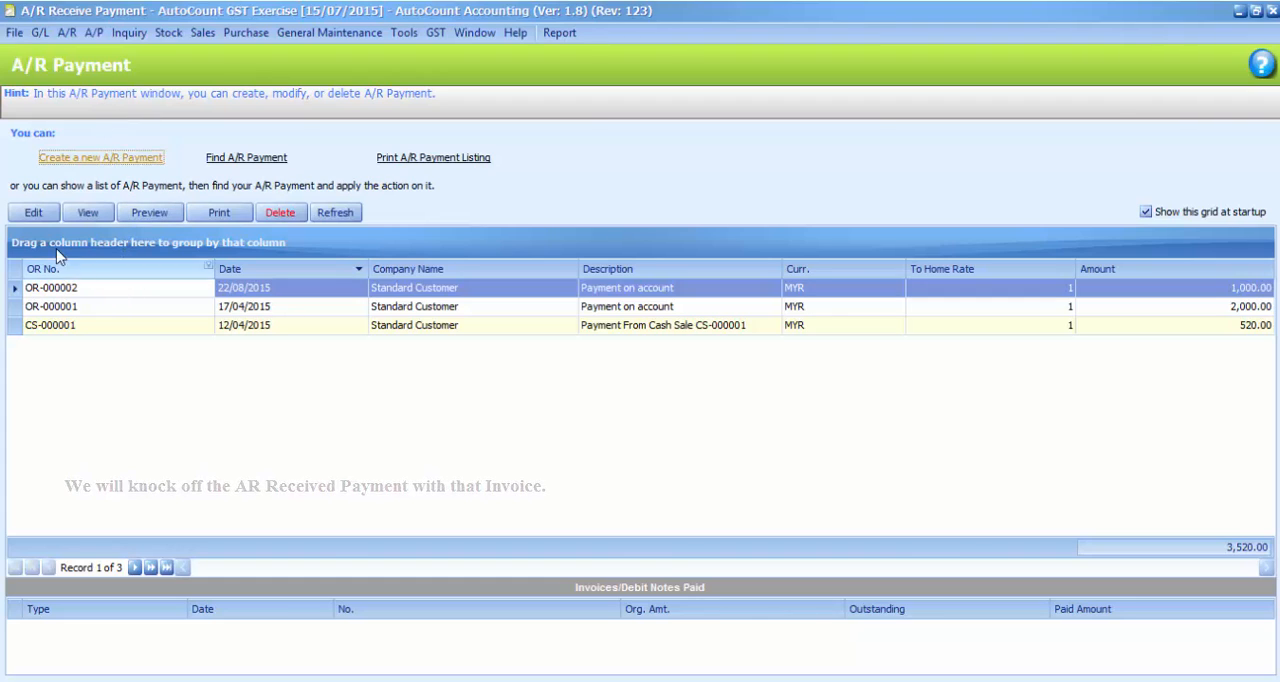
left_click(36, 215)
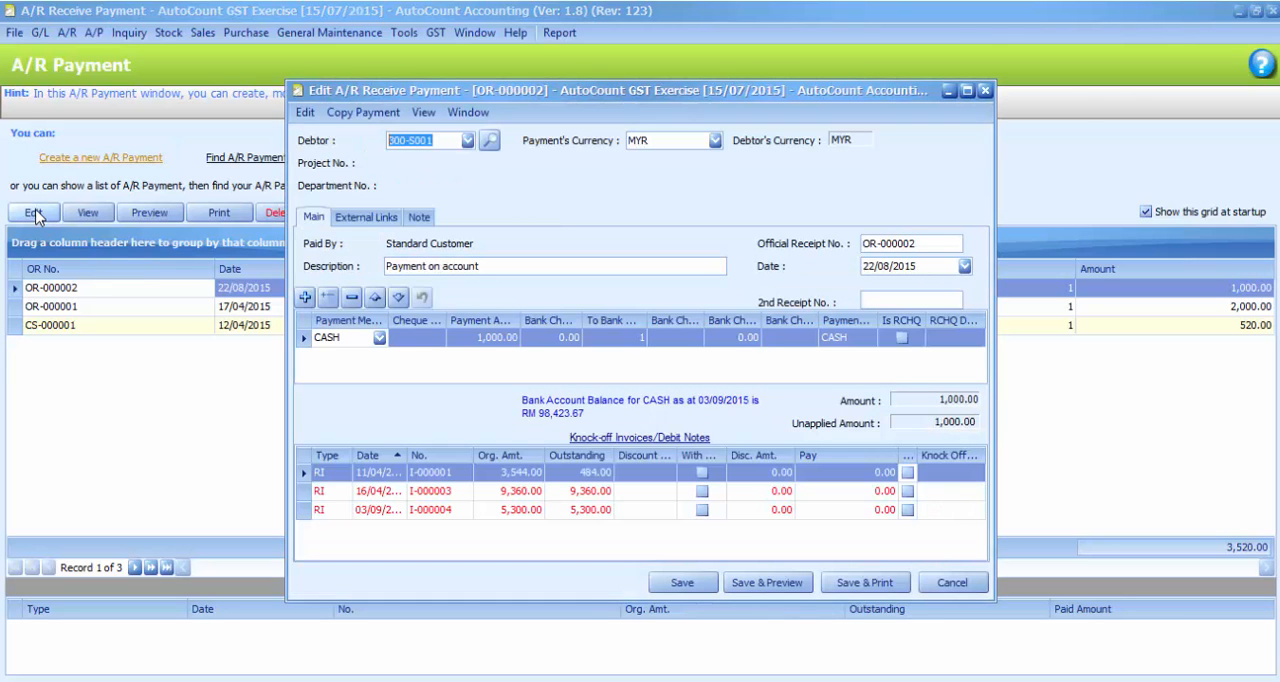
left_click(907, 510)
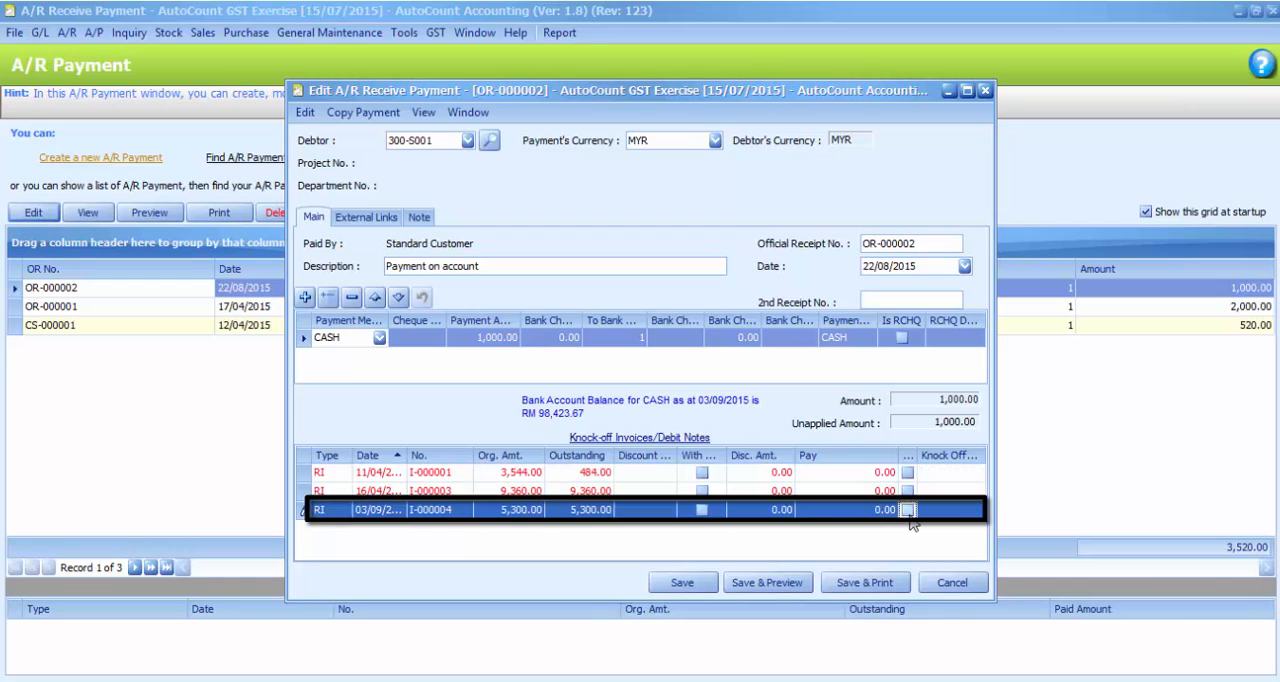
left_click(680, 583)
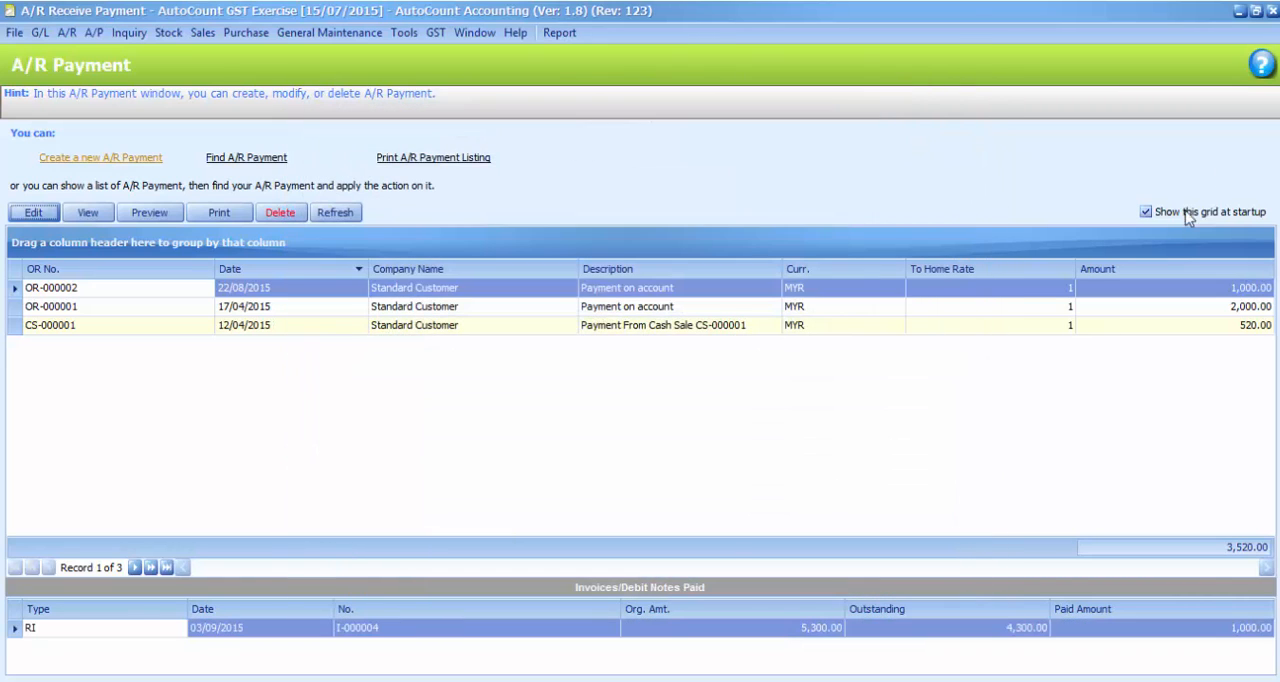
left_click(1272, 10)
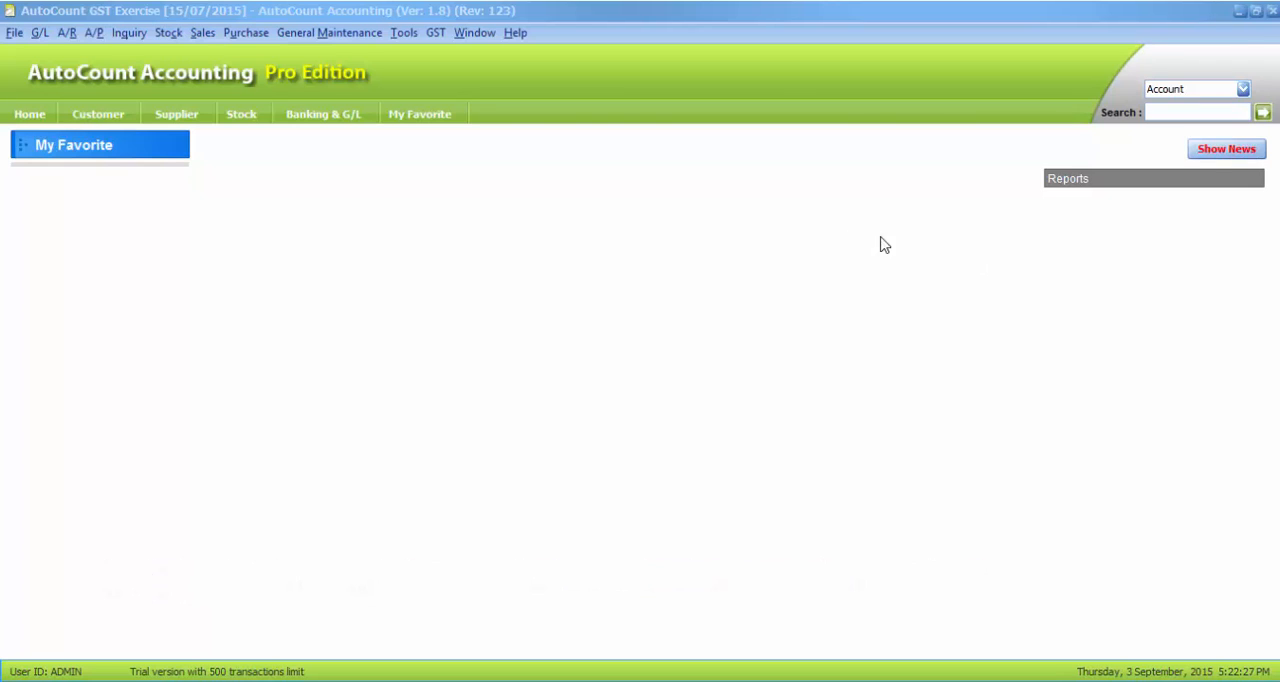
Start a new GST Processor run, proceed with default settings to GST on Payment, and expand the reverse applied payment for Standard Customer
left_click(433, 37)
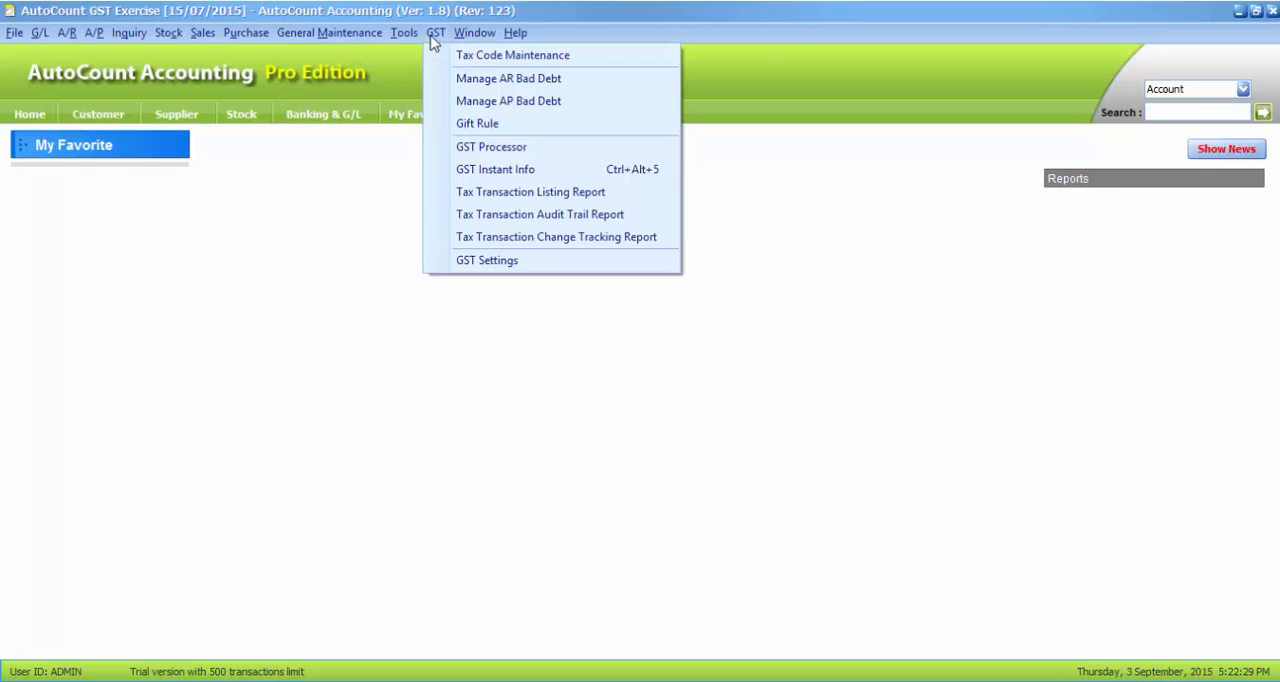
left_click(490, 147)
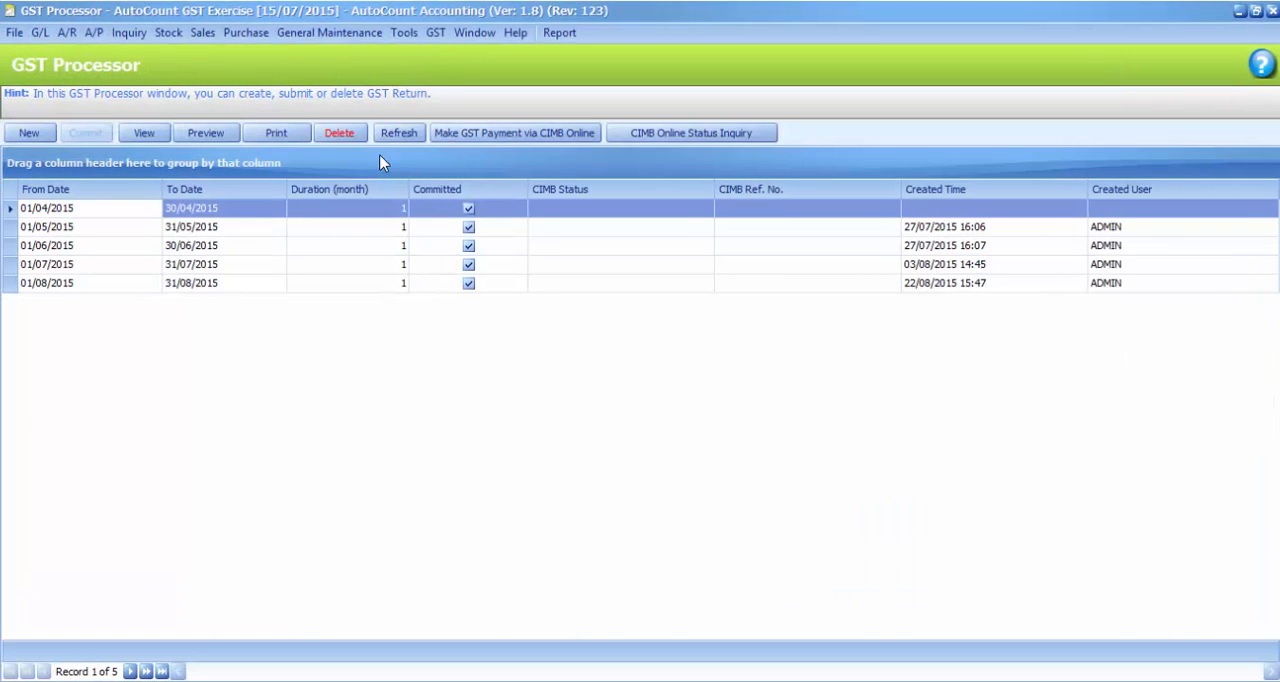
left_click(22, 137)
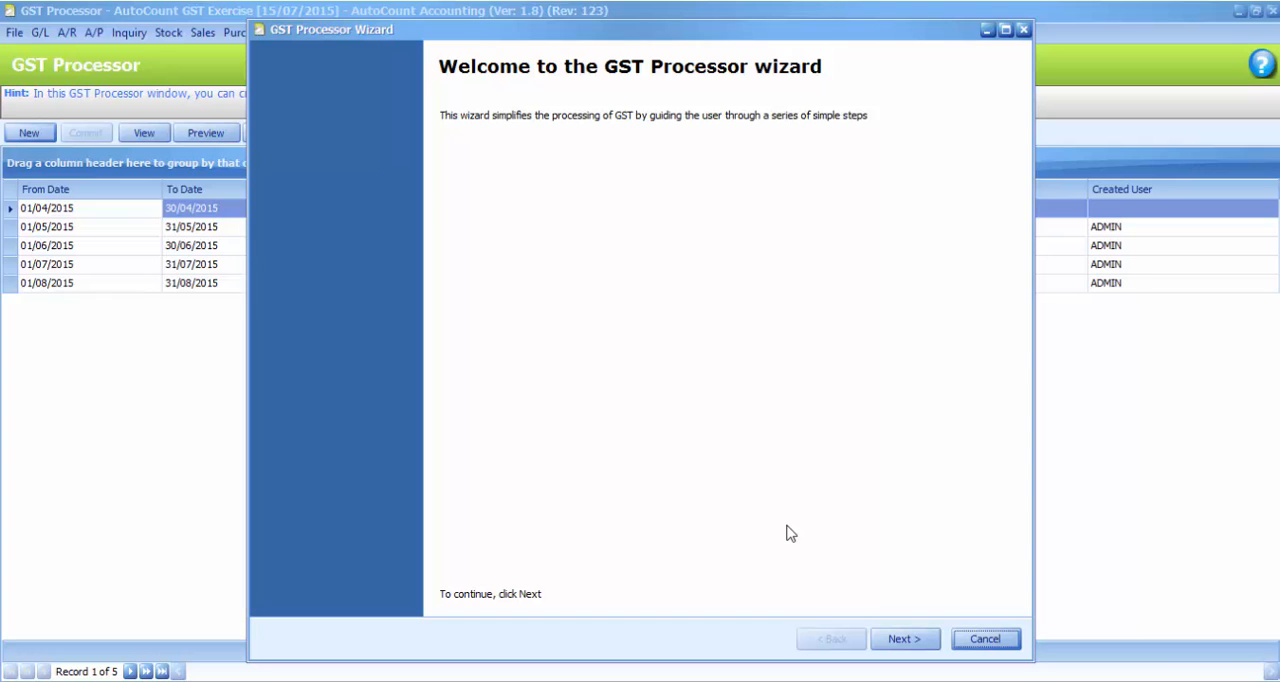
left_click(910, 643)
left_click(903, 639)
left_click(903, 639)
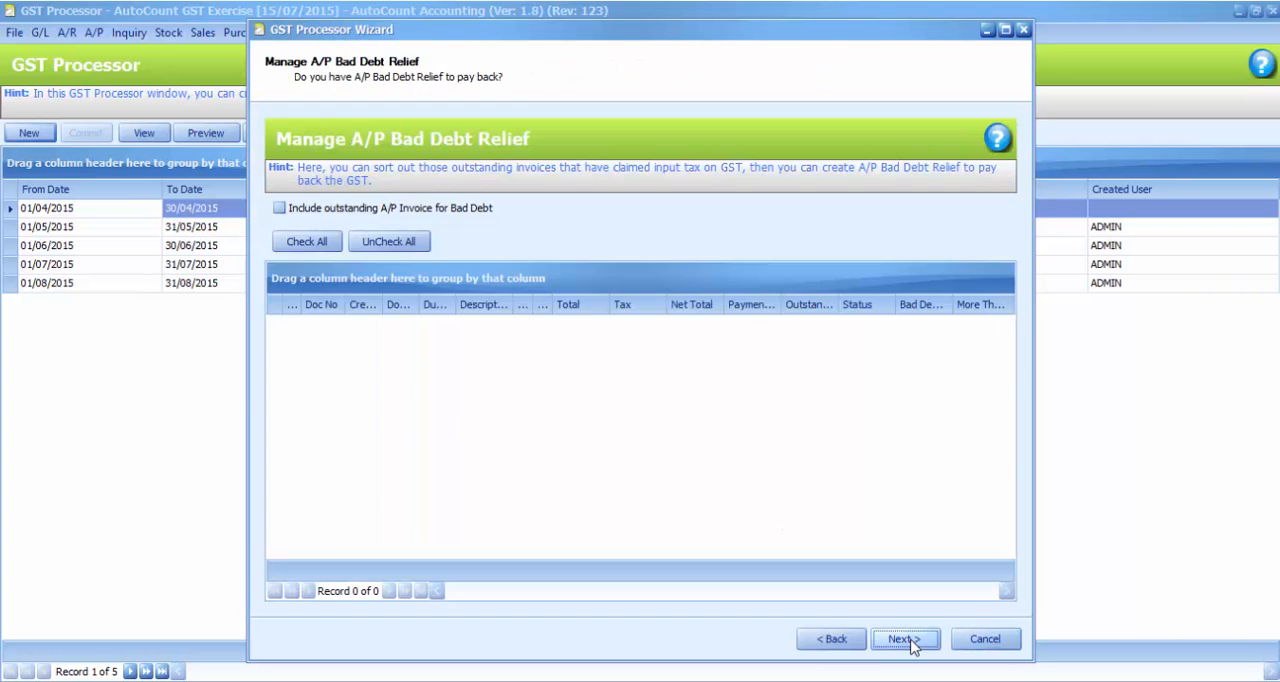
left_click(903, 639)
left_click(905, 640)
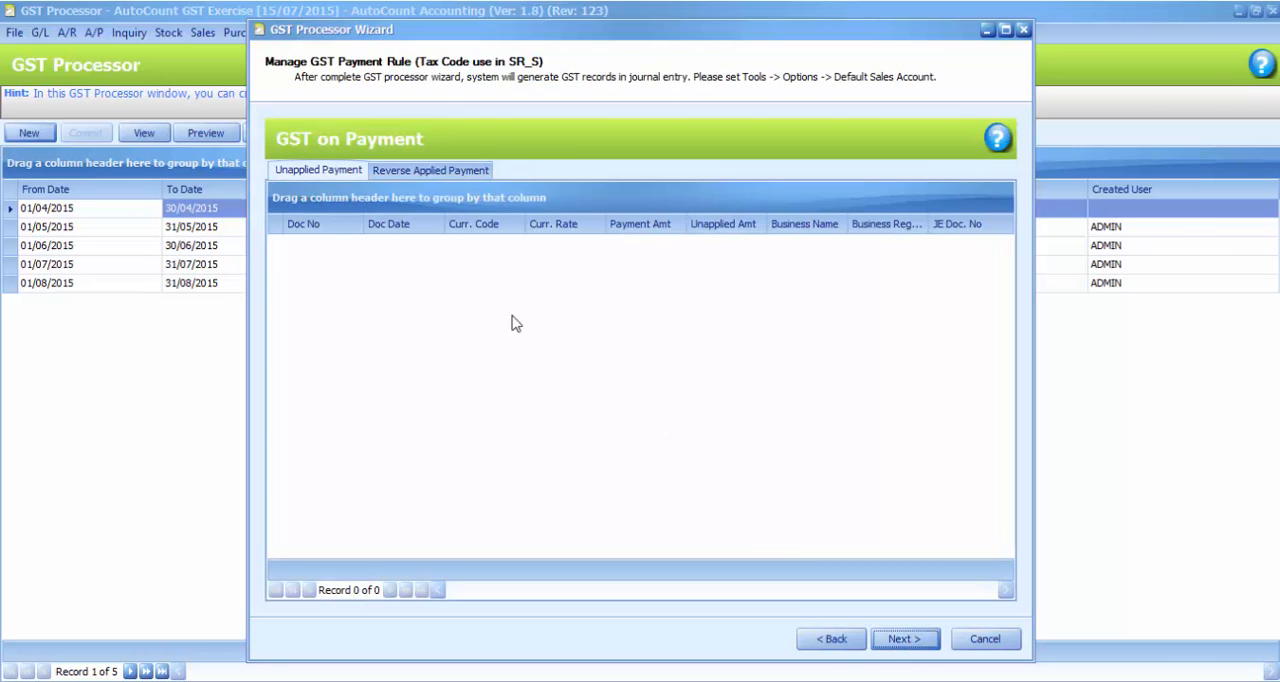
left_click(425, 172)
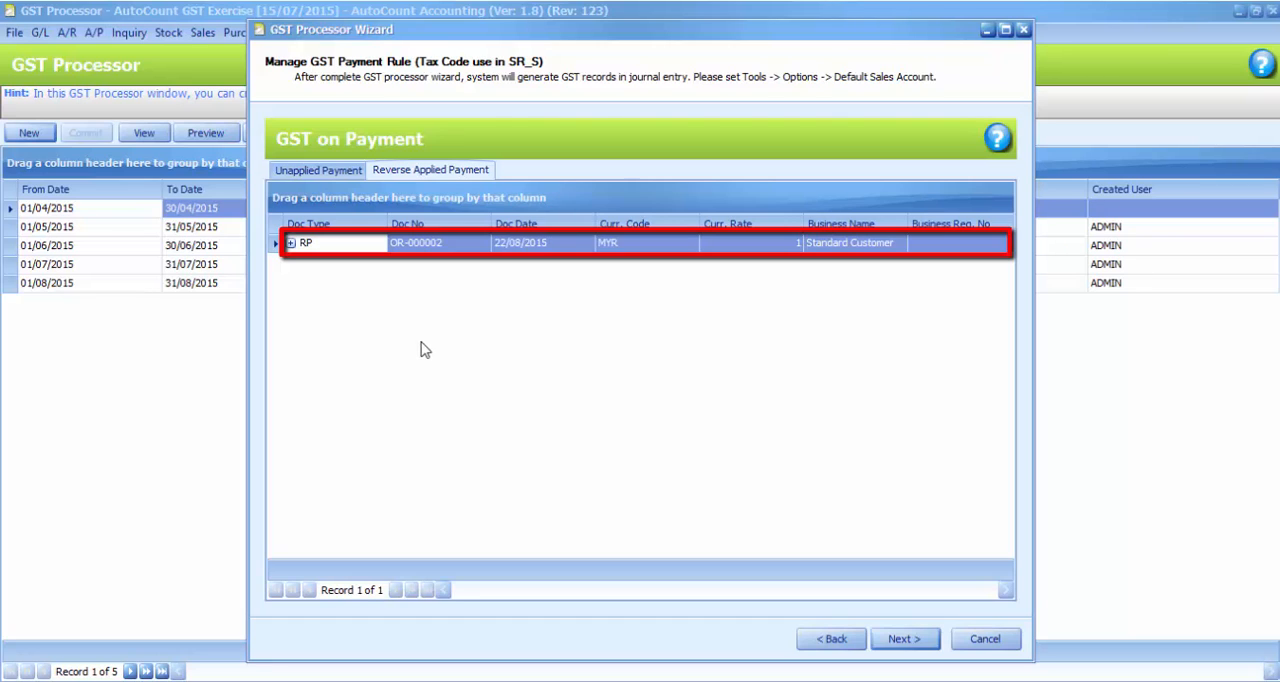
left_click(291, 244)
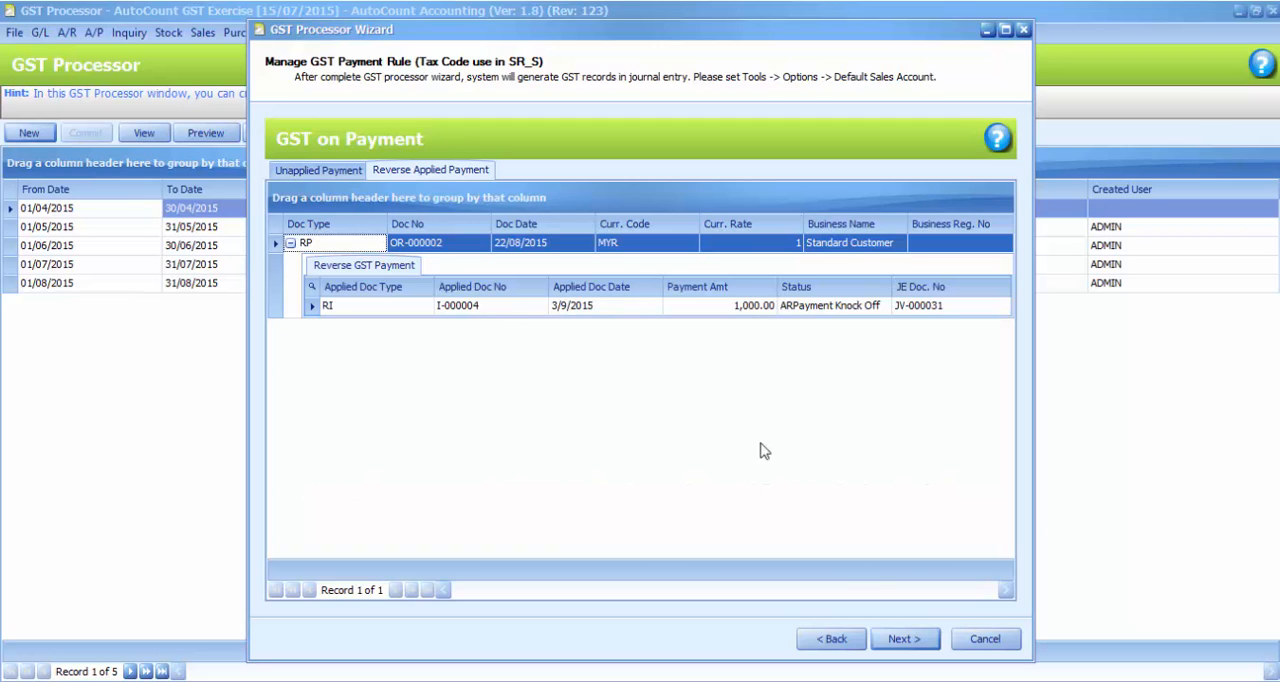
Complete the GST Processor wizard with its default settings and generate the GST Return for 01/09/2015 to 30/09/2015
left_click(893, 638)
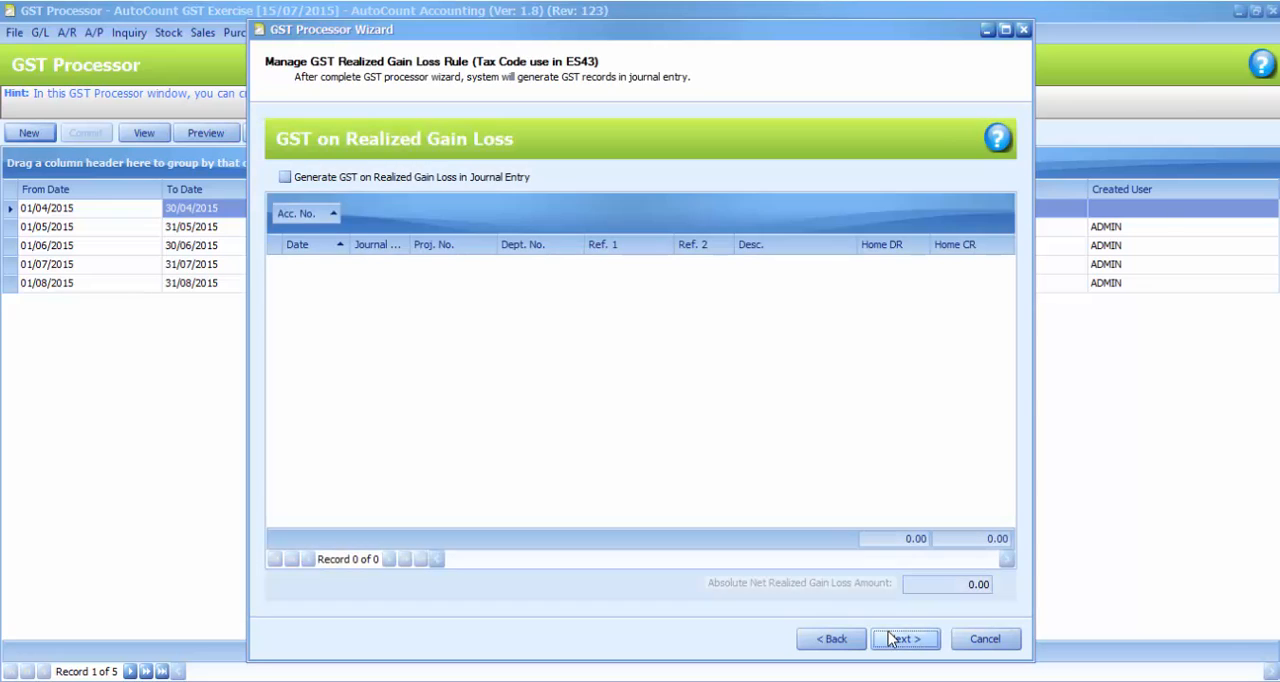
left_click(890, 638)
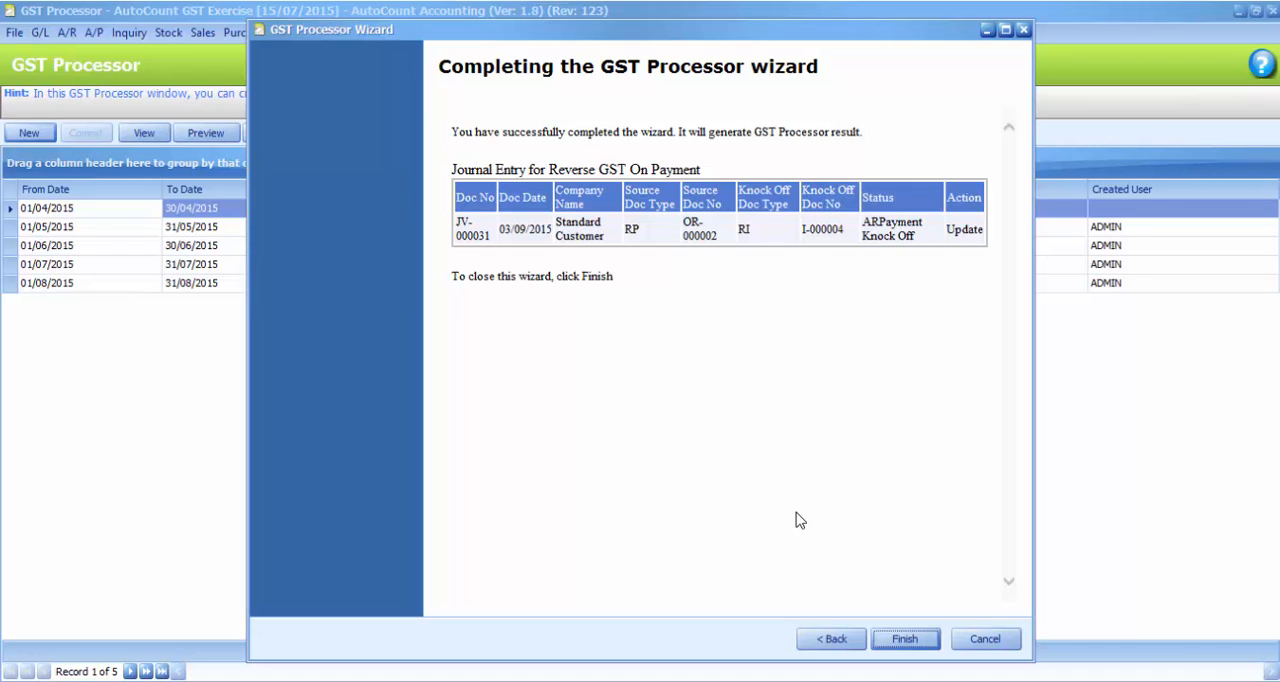
left_click(903, 641)
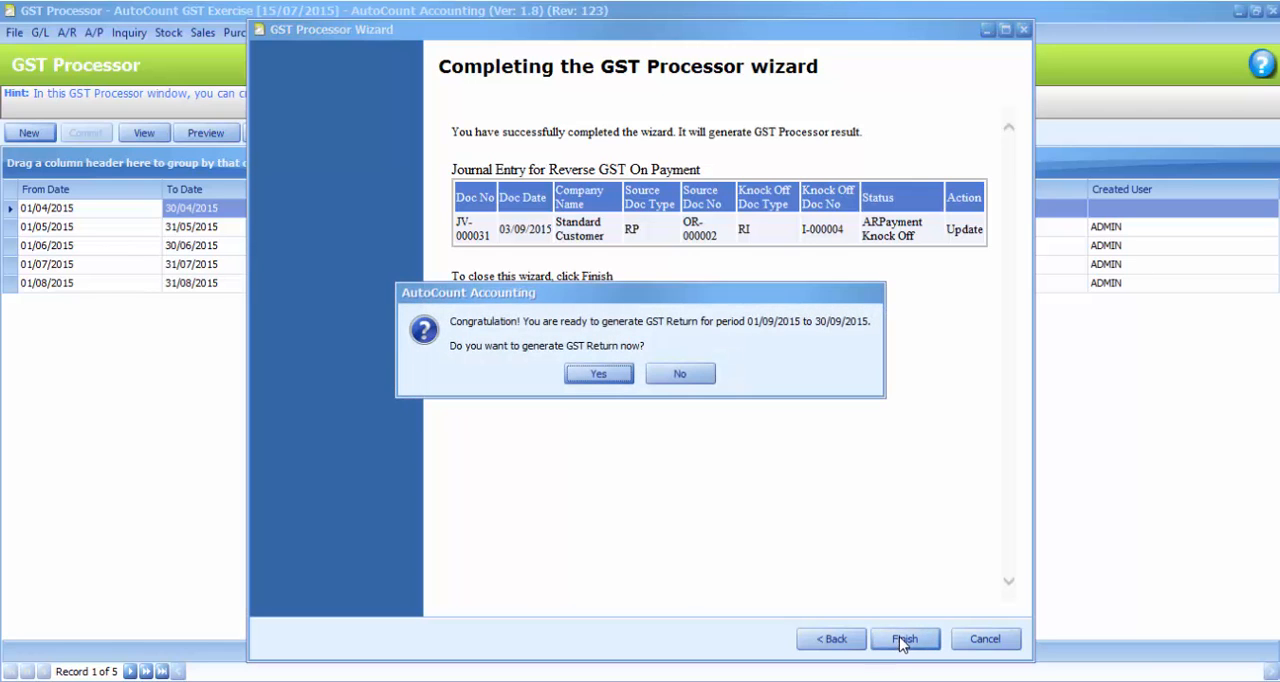
left_click(590, 377)
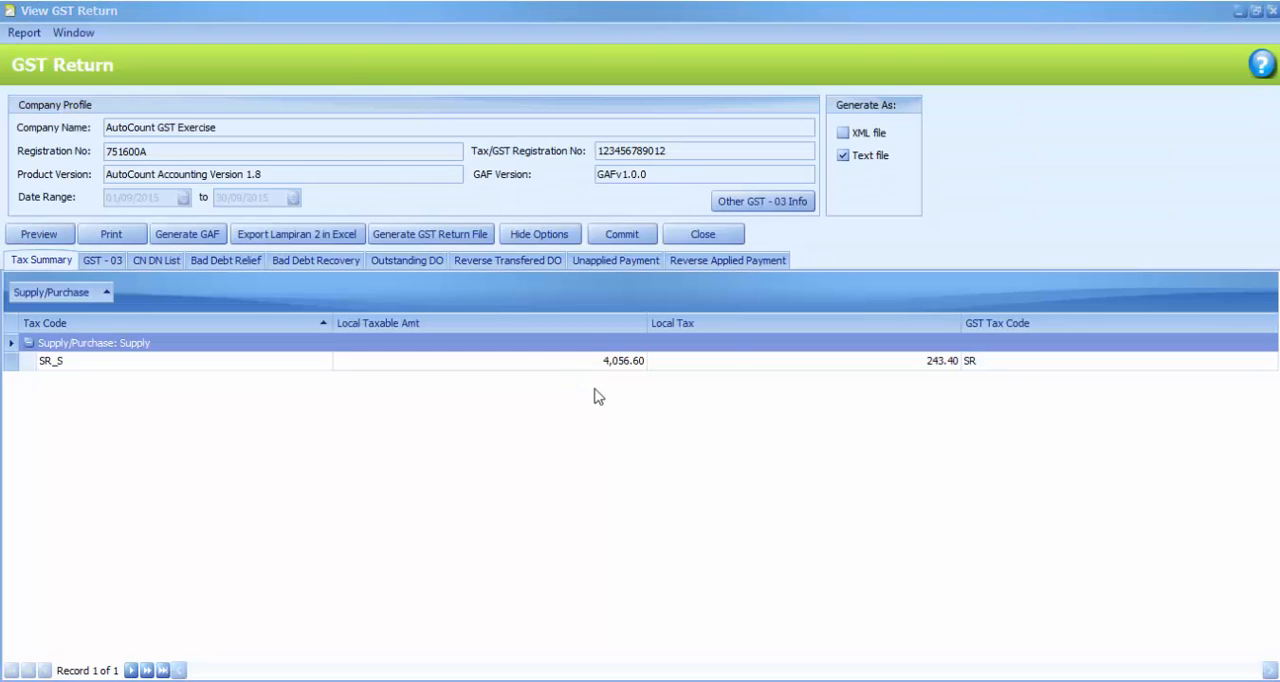
Review the journal entry behind the reverse applied payment in the GST Return, and collapse the payment's details
left_click(750, 261)
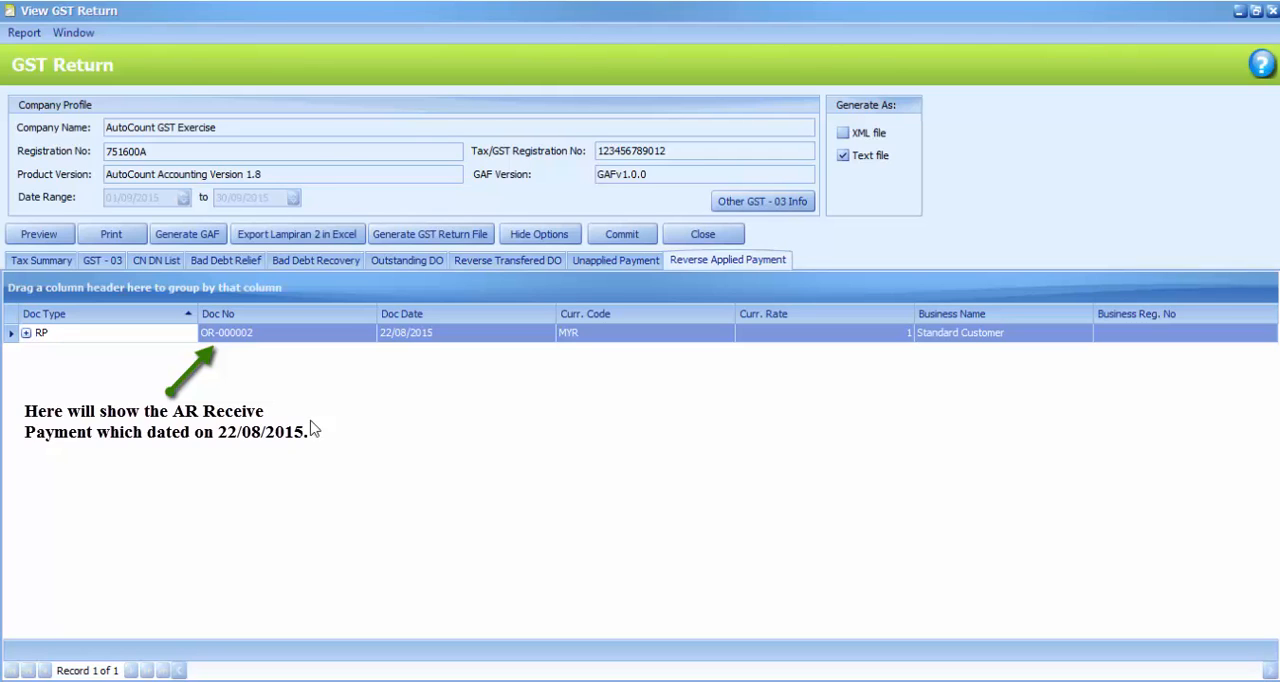
left_click(26, 333)
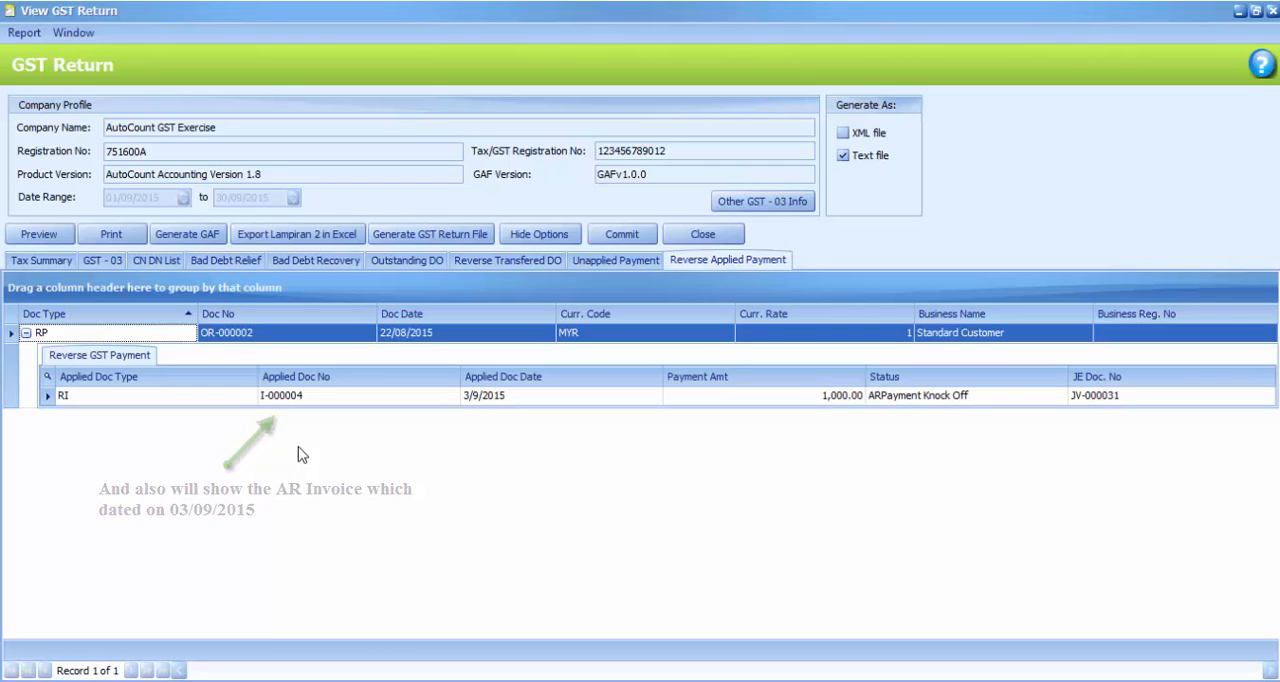
double_click(1121, 400)
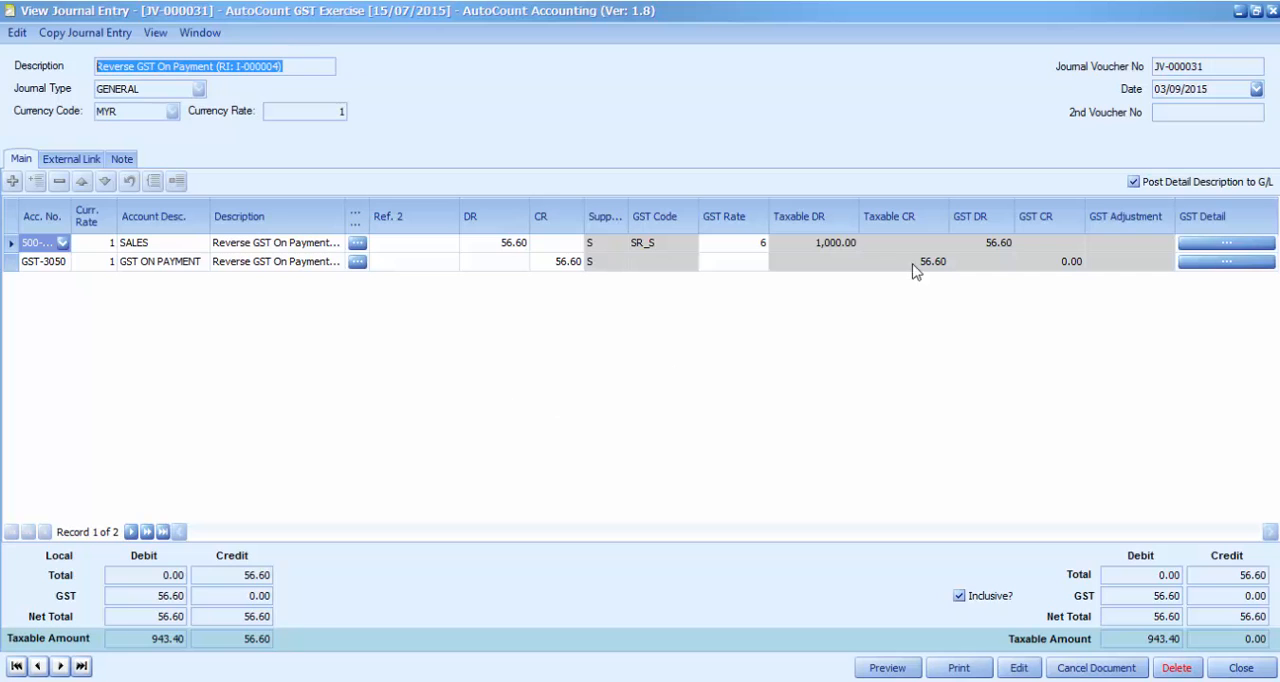
left_click(1272, 12)
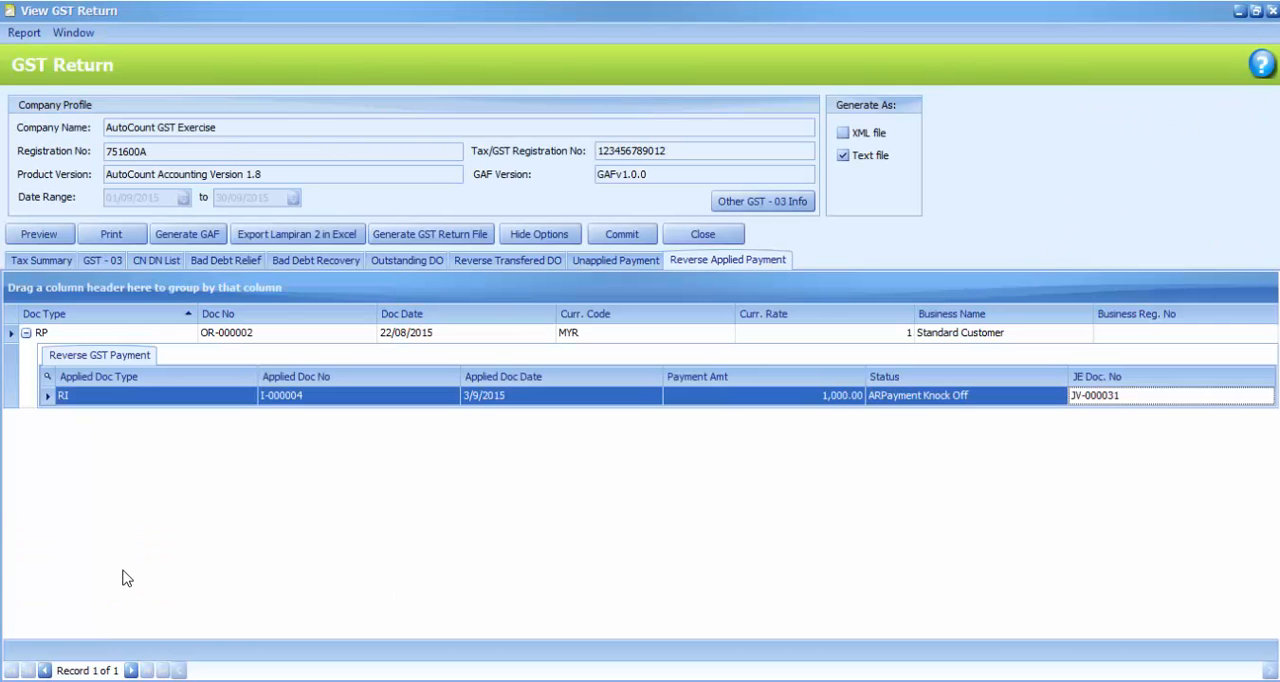
left_click(26, 333)
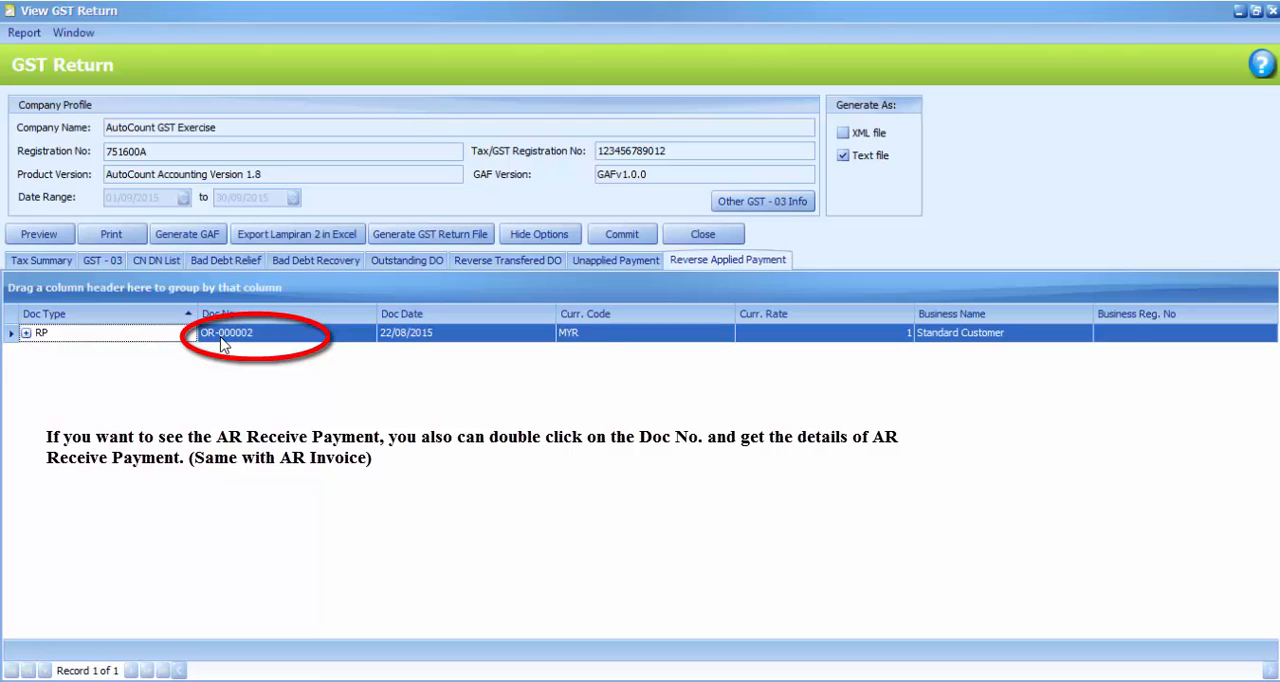
View the A/R Receive Payment behind the reverse applied payment in the GST Return, and close it
double_click(222, 336)
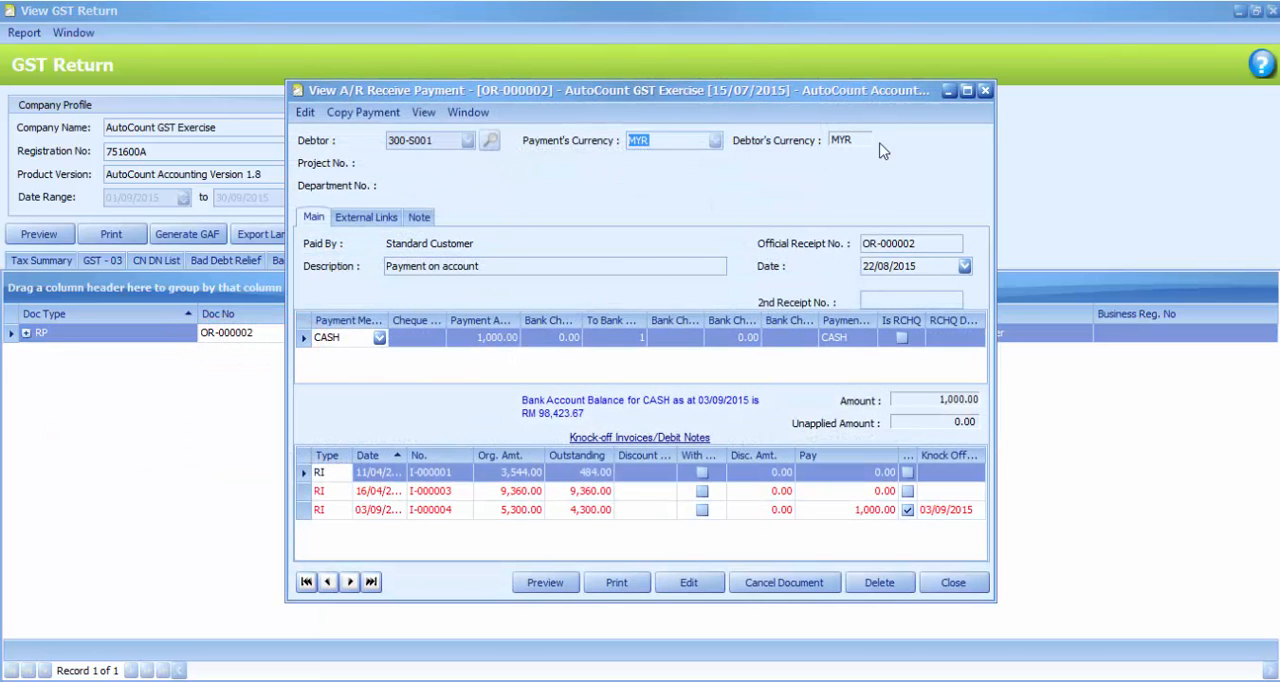
left_click(985, 92)
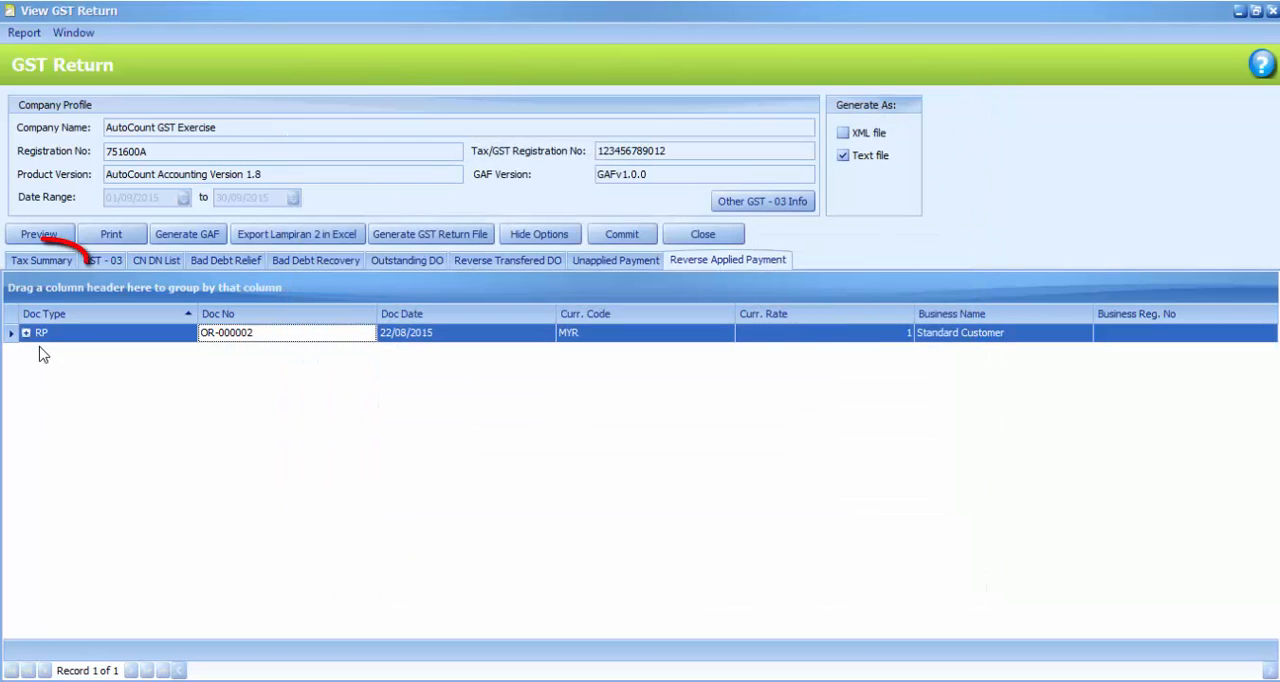
Drill down from the SR_S local tax in the Tax Summary to the reversal journal entry, and close the GST Return and GST Processor
left_click(52, 265)
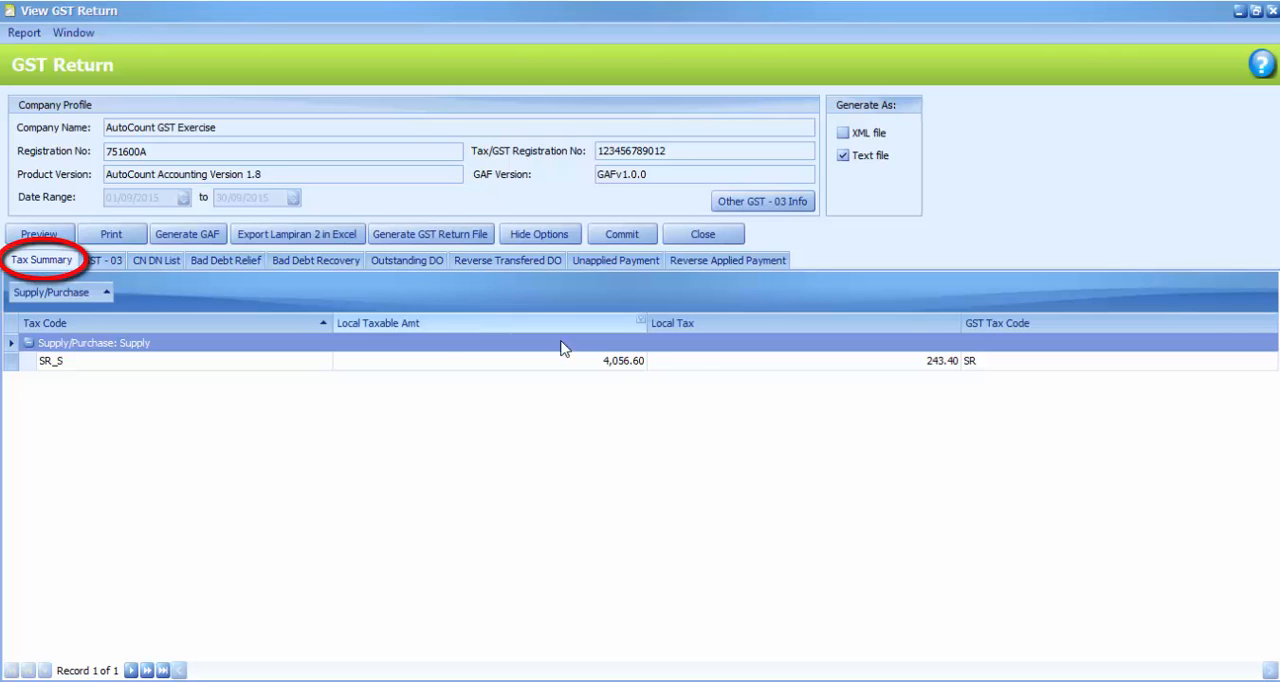
left_click(943, 361)
double_click(943, 361)
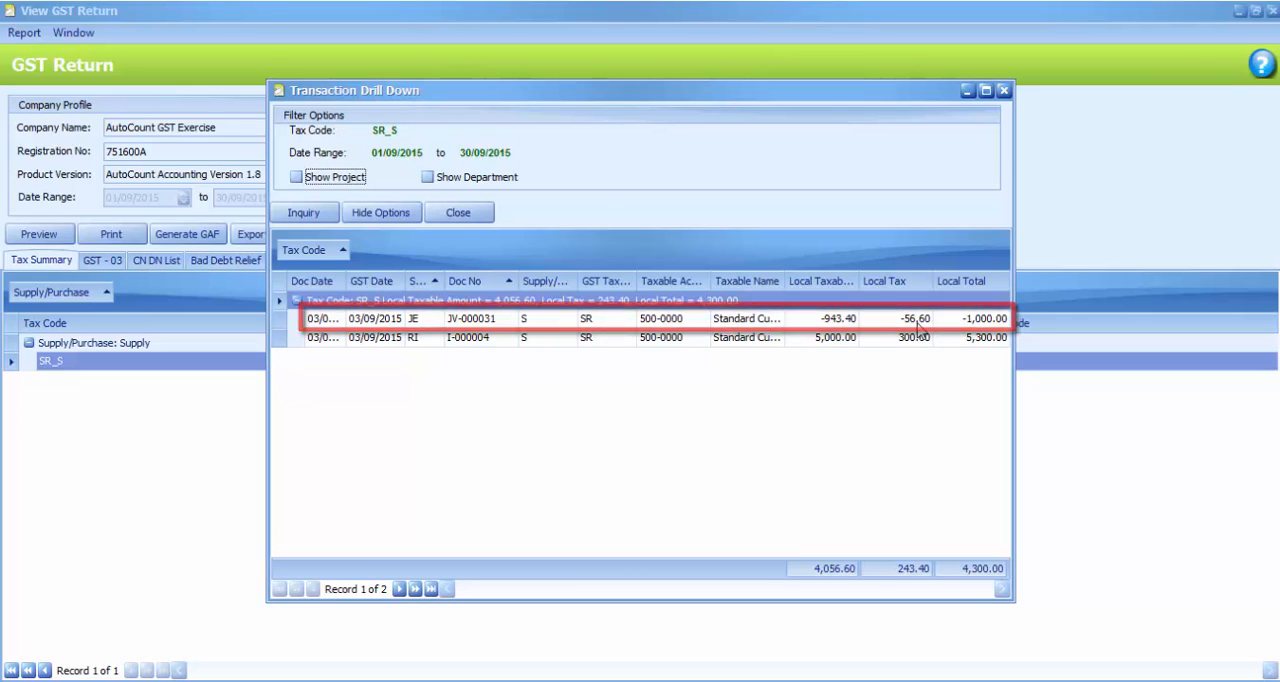
double_click(917, 319)
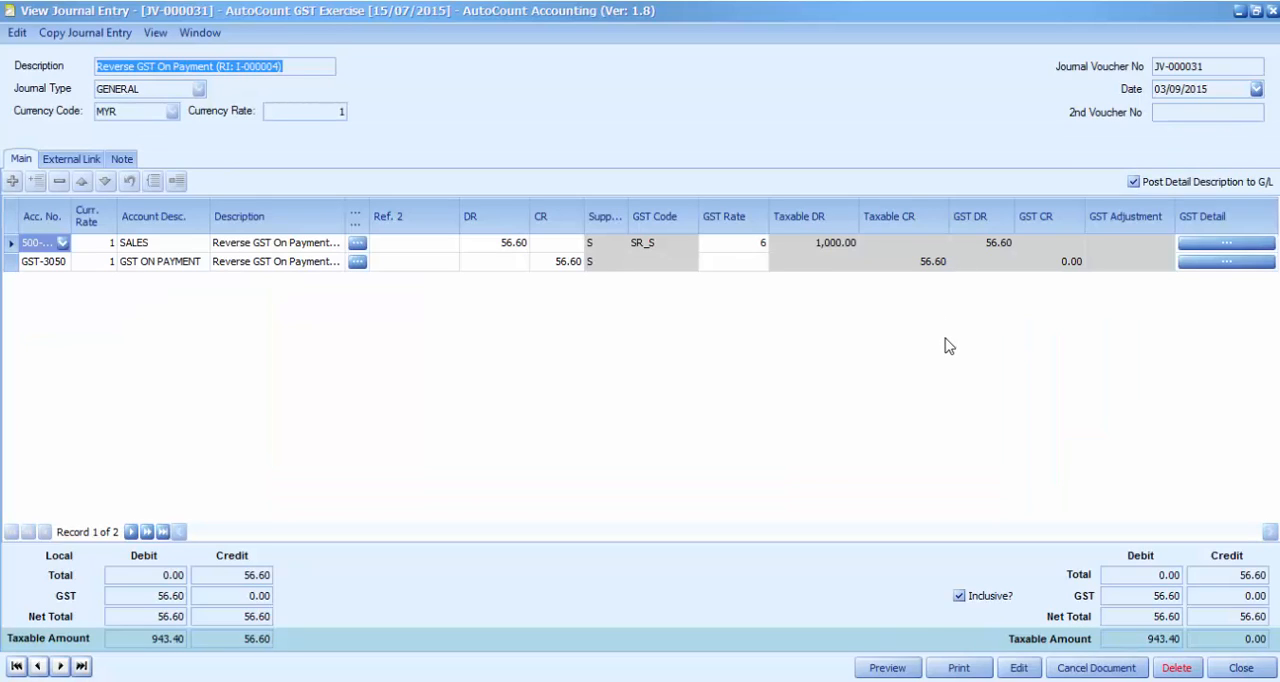
left_click(1272, 12)
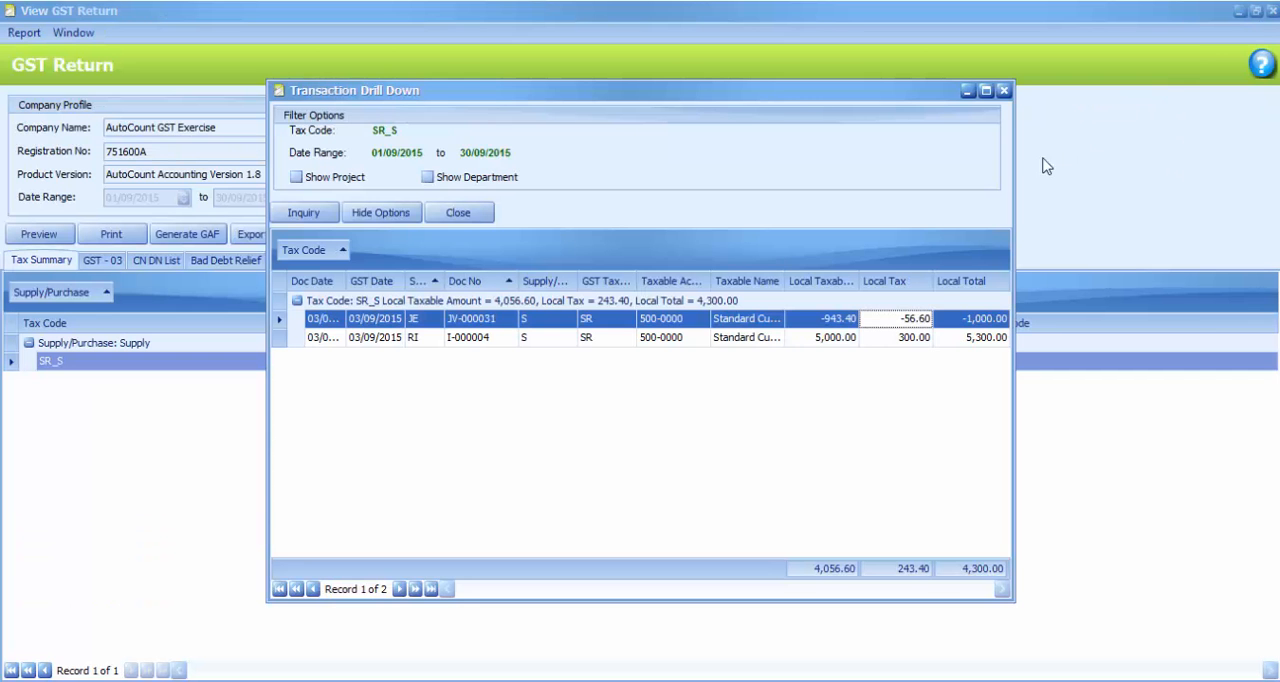
left_click(1003, 92)
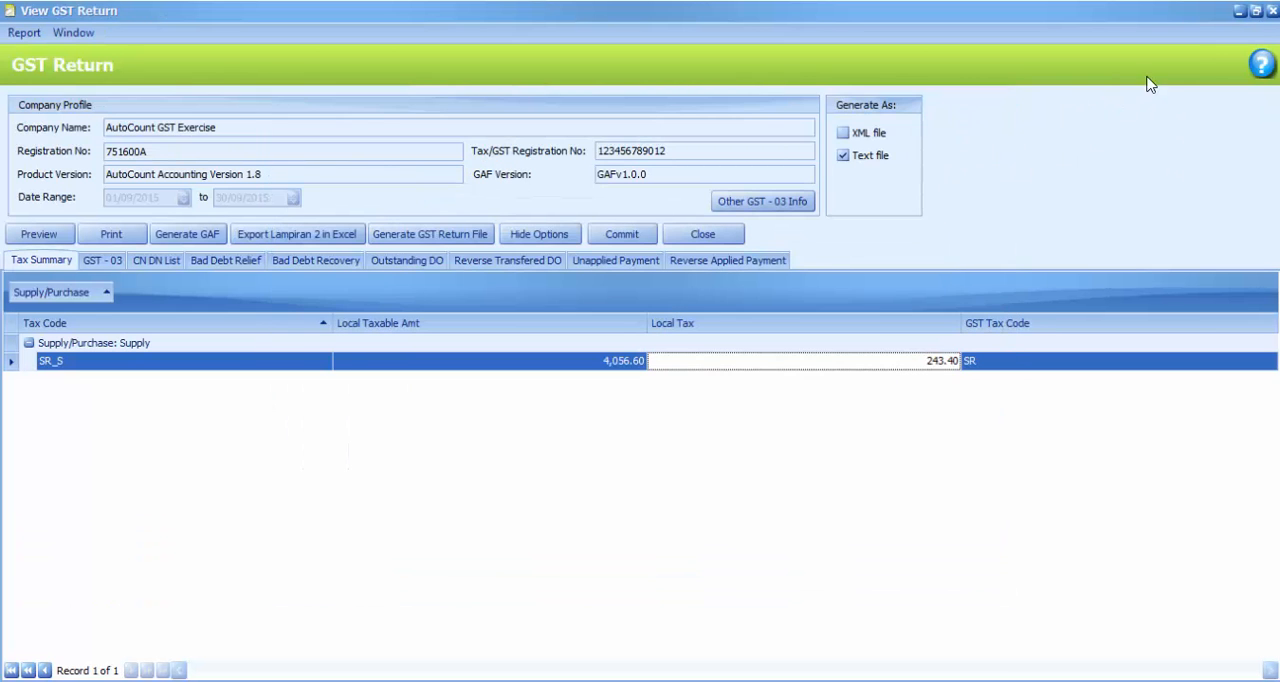
left_click(1272, 11)
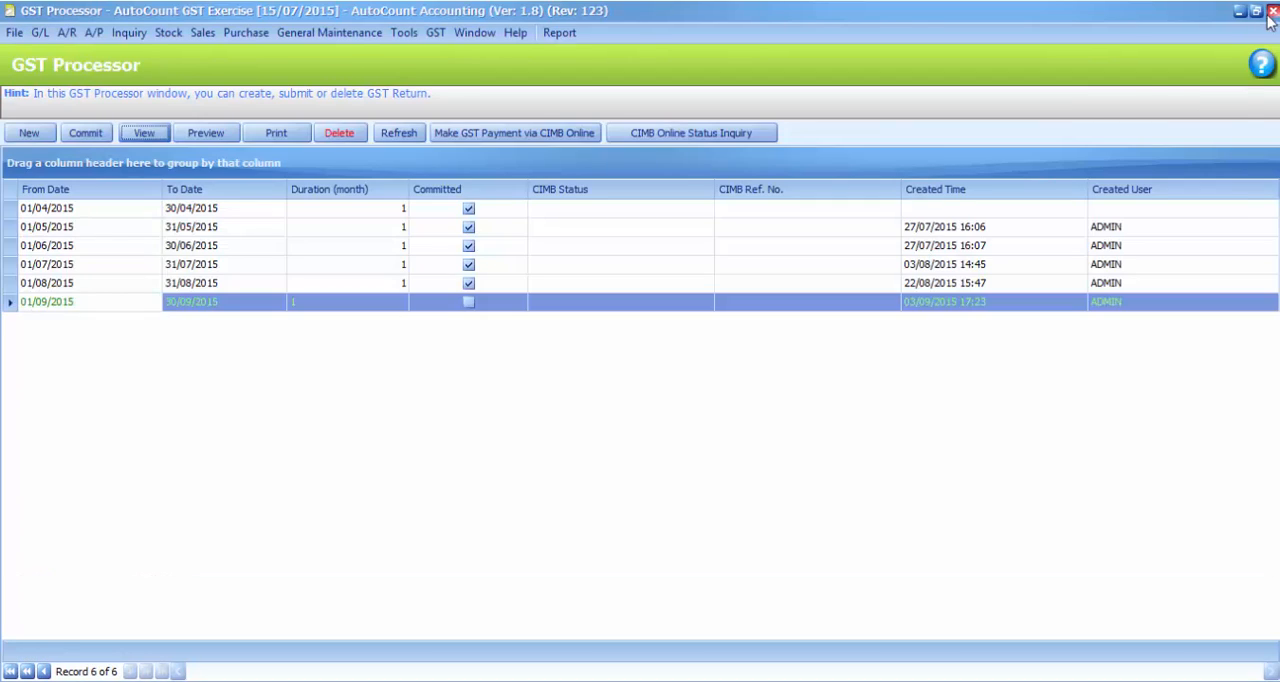
left_click(1272, 11)
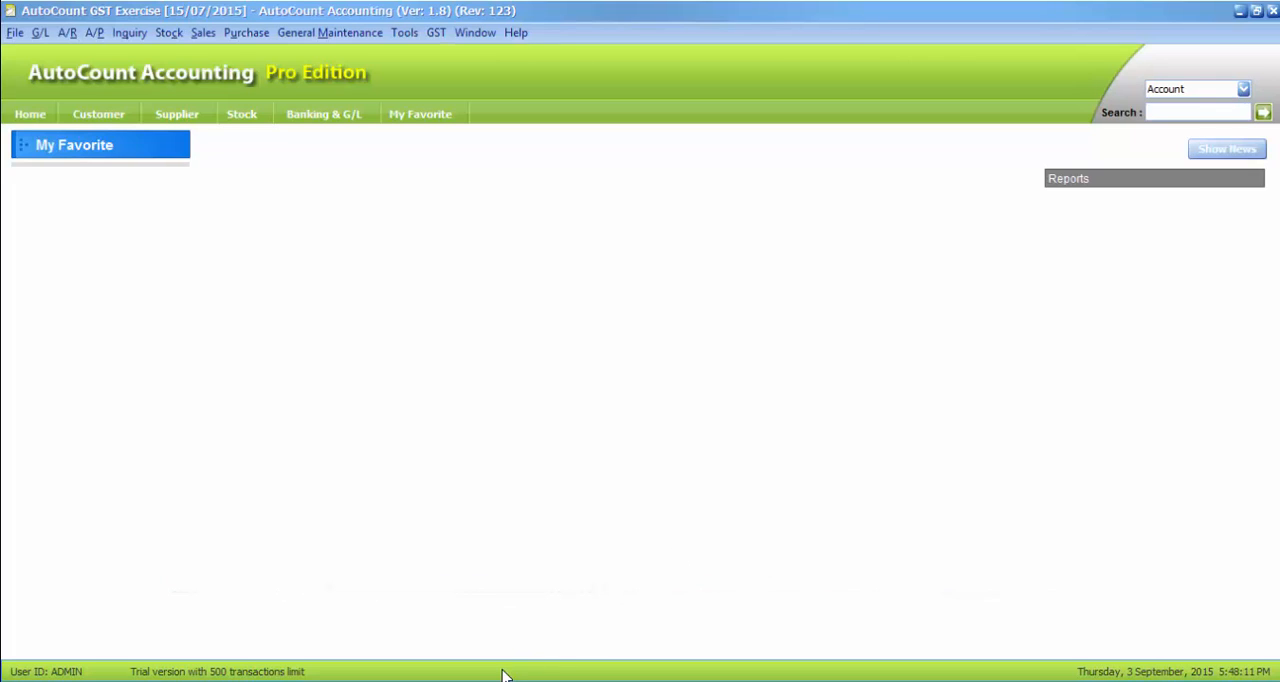
Check the knock-off date in the unsaved new A/R Receive Payment, and return to the main window
mouse_move(505, 676)
left_click(688, 615)
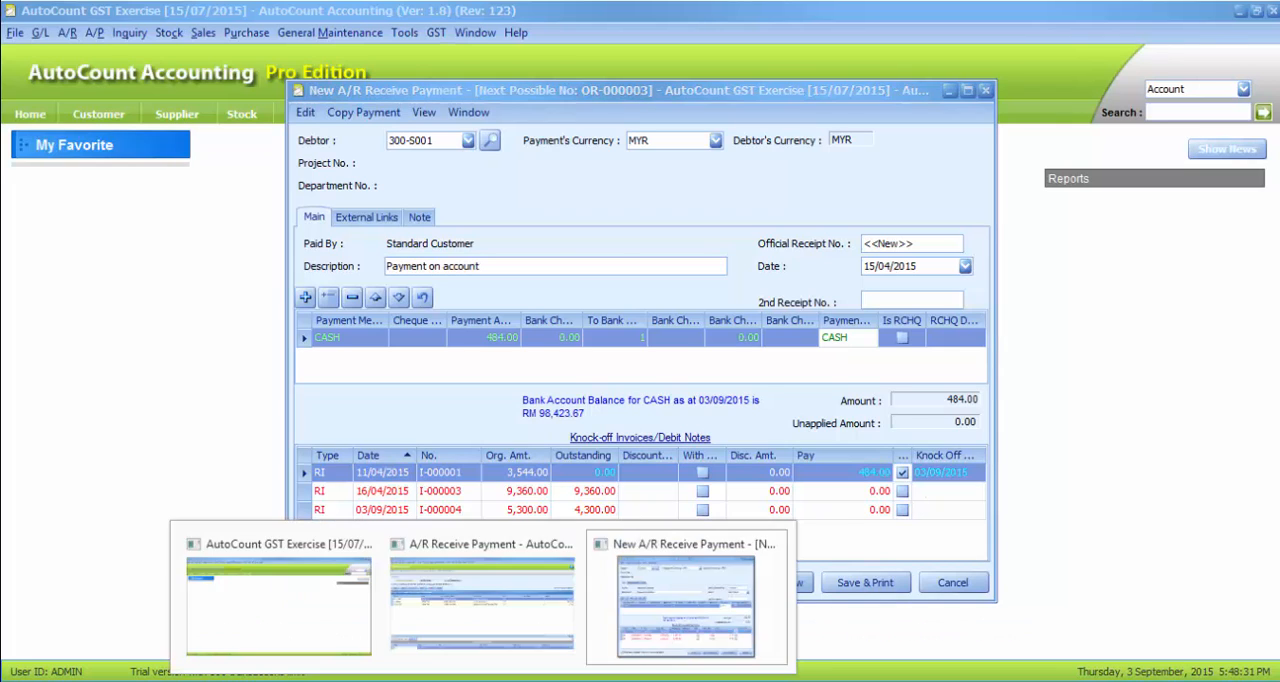
left_click(346, 626)
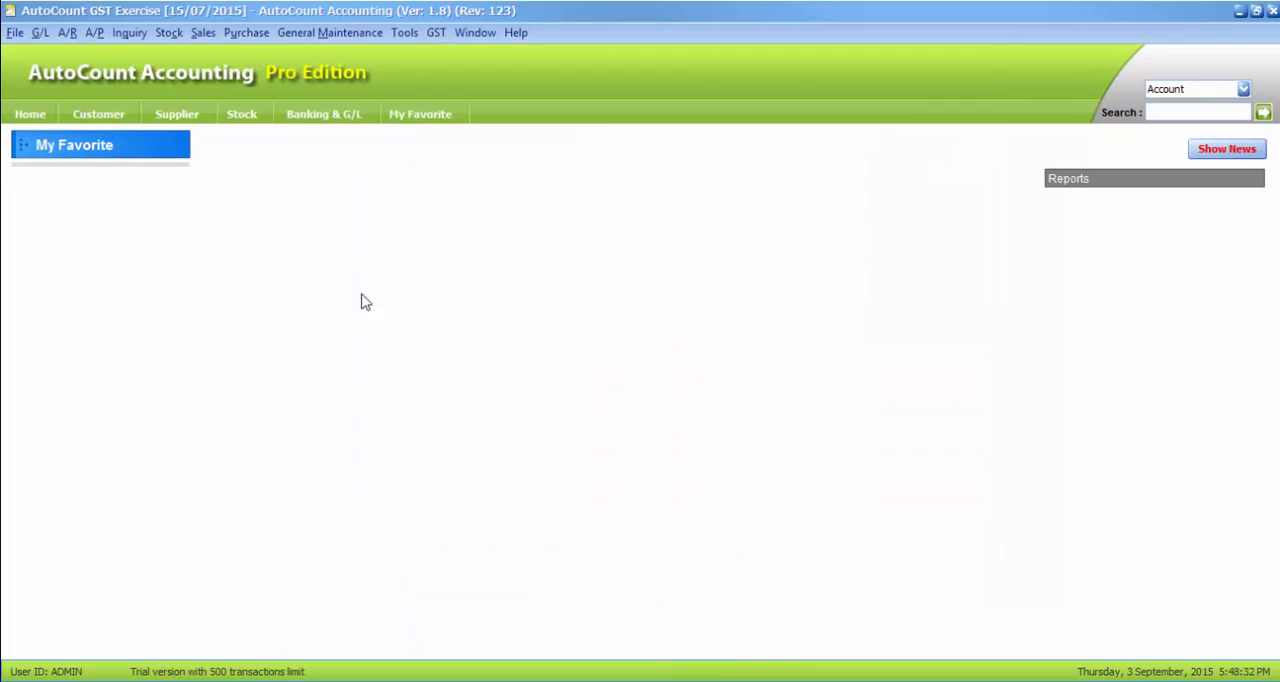
Disable Use Today Date for Default Knock Off Date in the A/R & A/P Aging and Statement options, and save the options
left_click(405, 34)
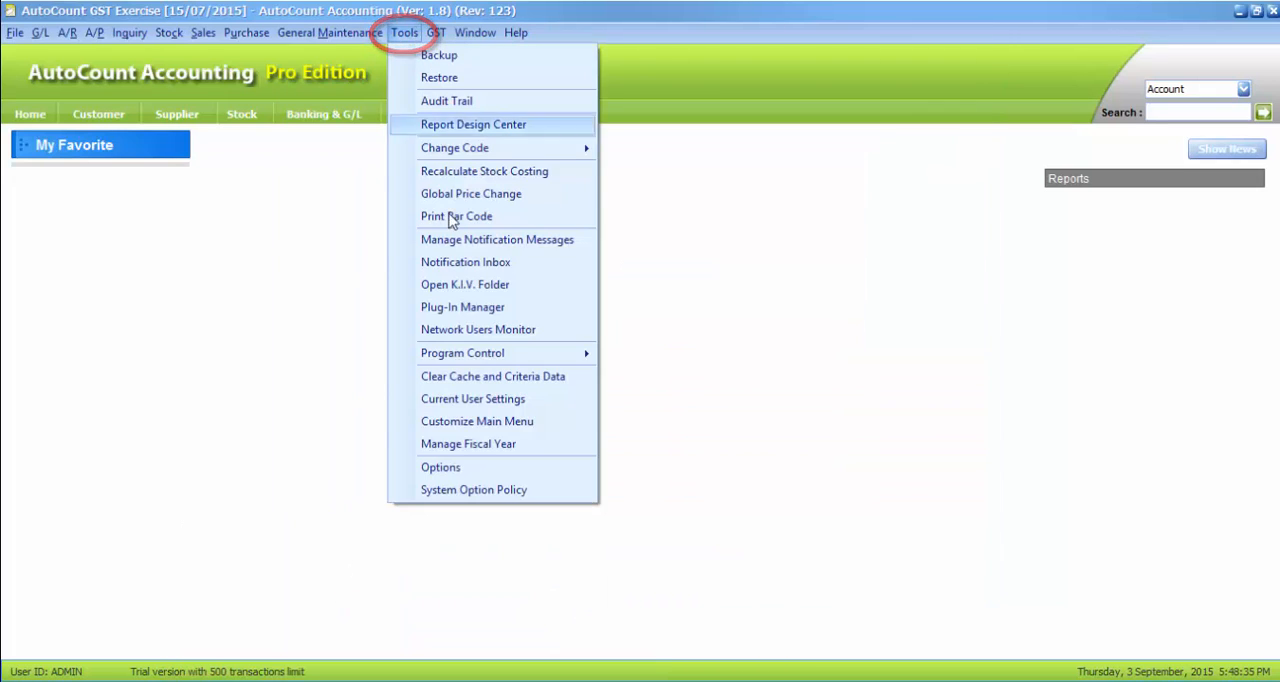
left_click(447, 469)
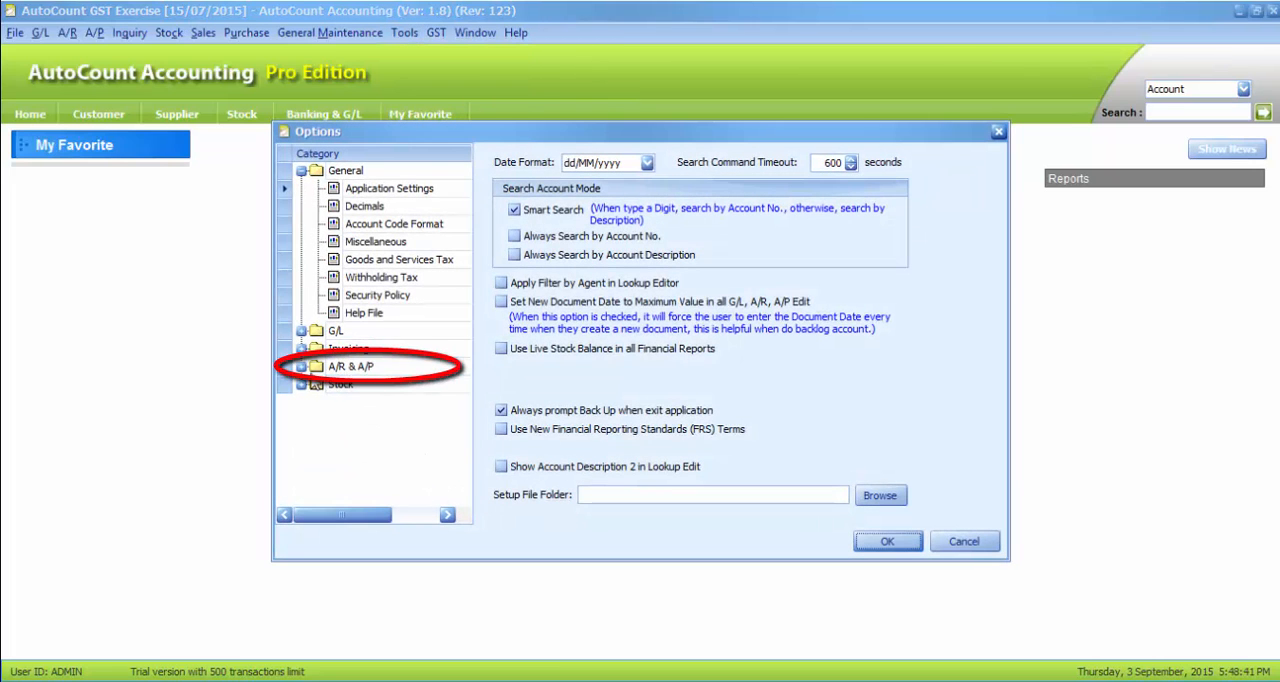
left_click(301, 367)
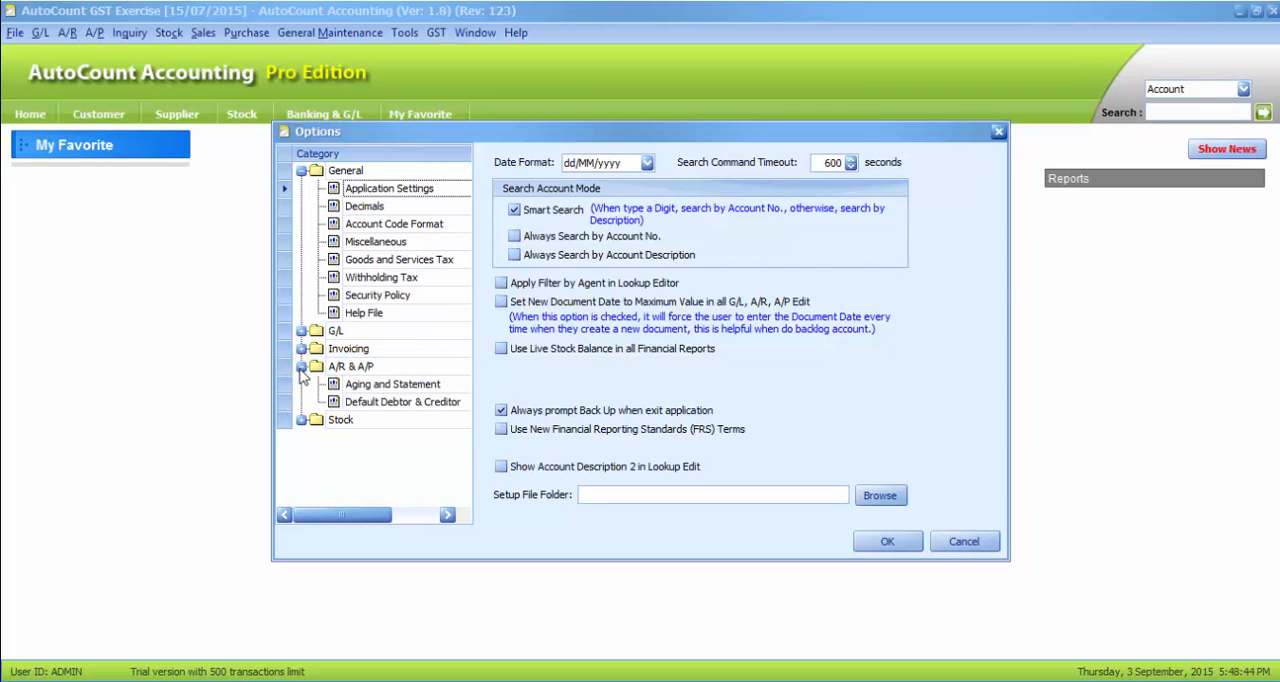
left_click(388, 386)
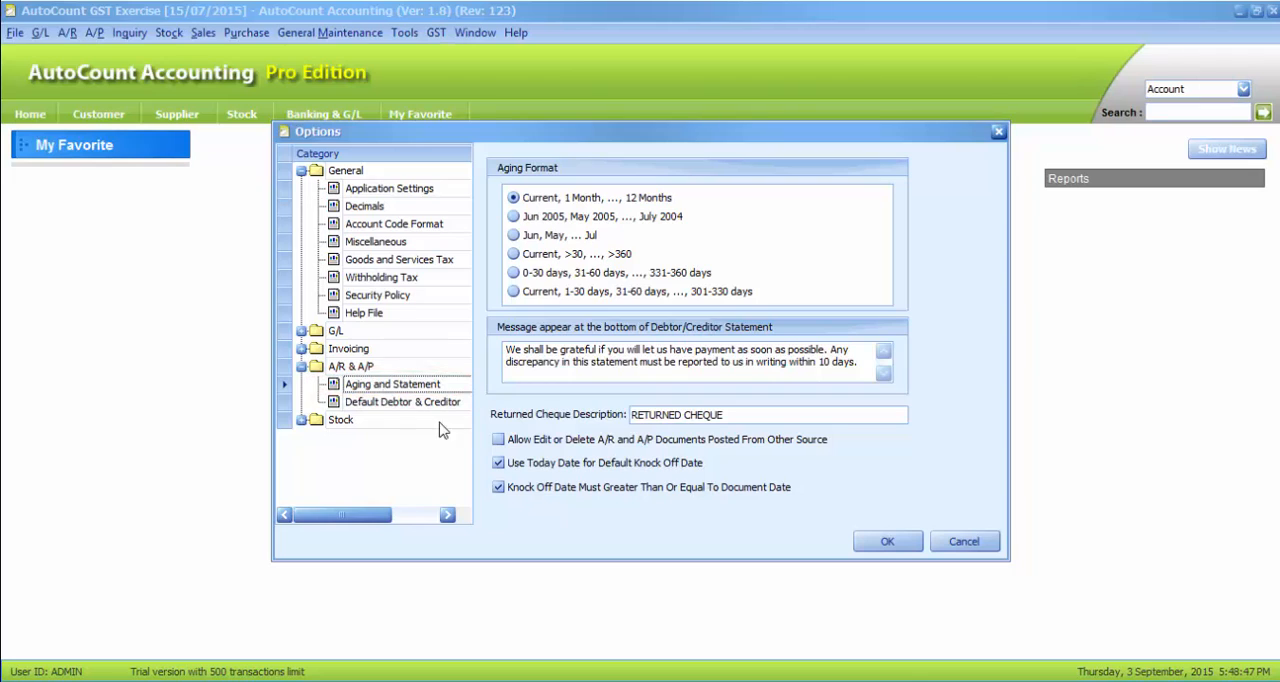
left_click(498, 464)
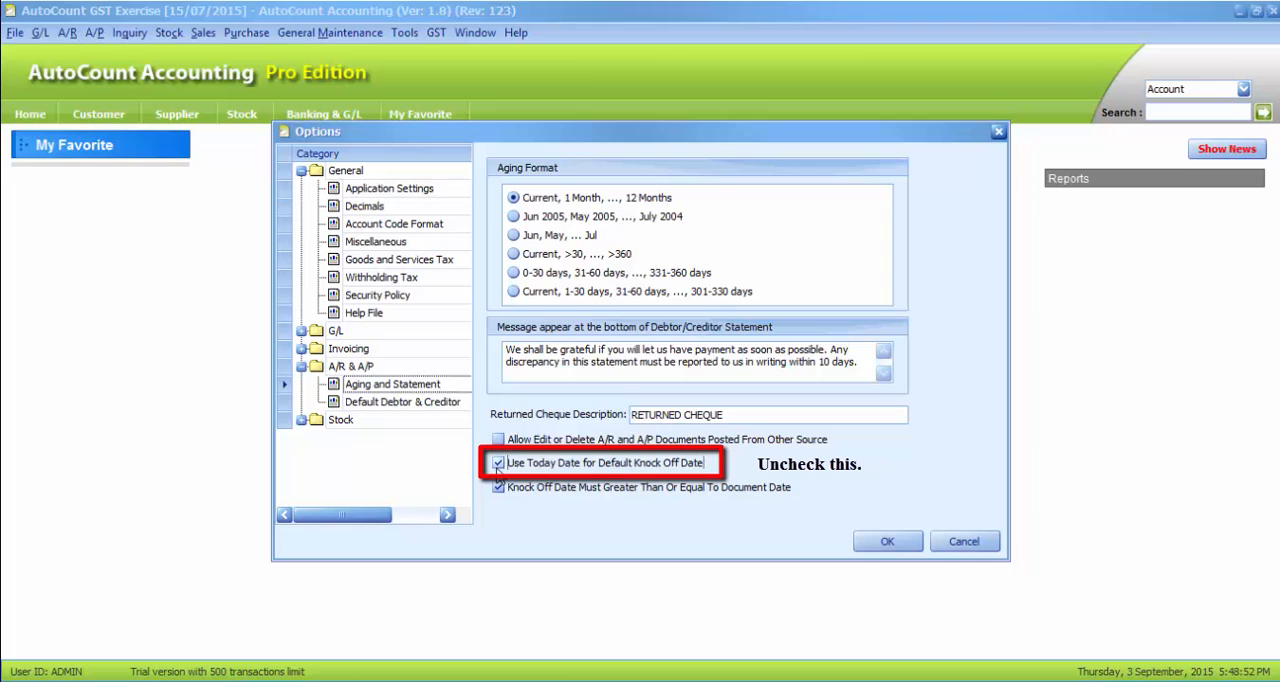
left_click(878, 542)
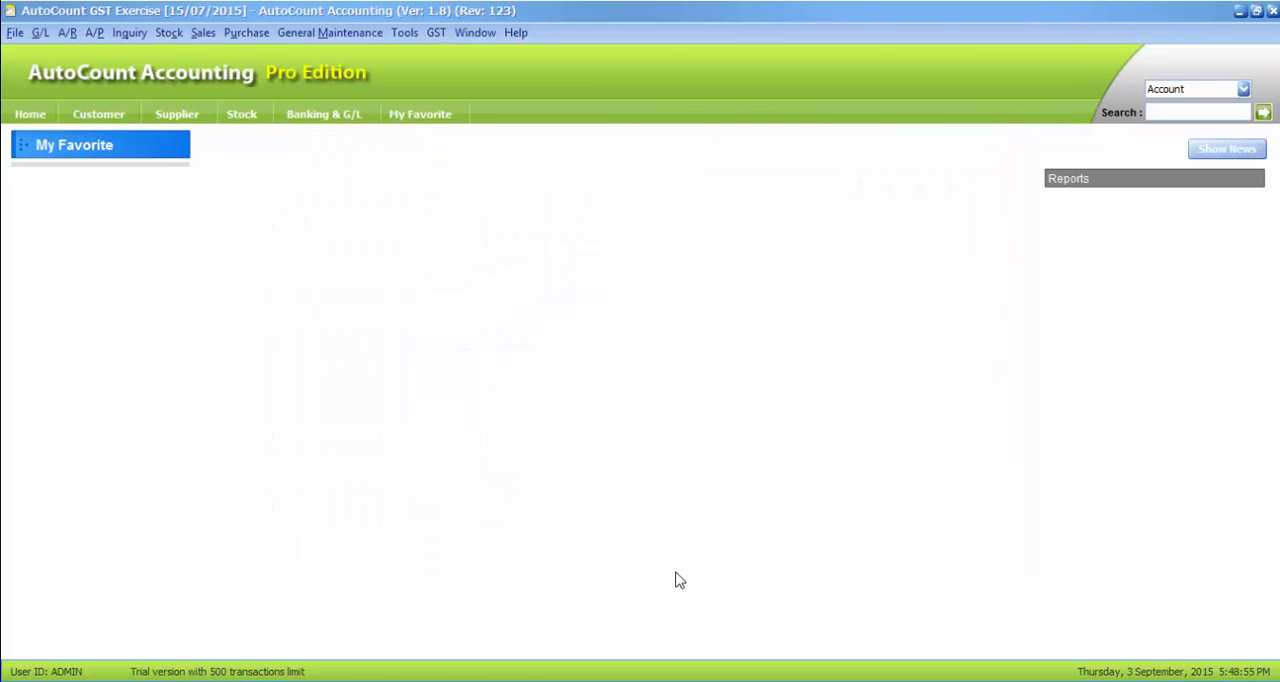
Clear and reapply the 11/04/2015 invoice knock-off in the new A/R Receive Payment to date it 15/04/2015, and save the payment
mouse_move(480, 678)
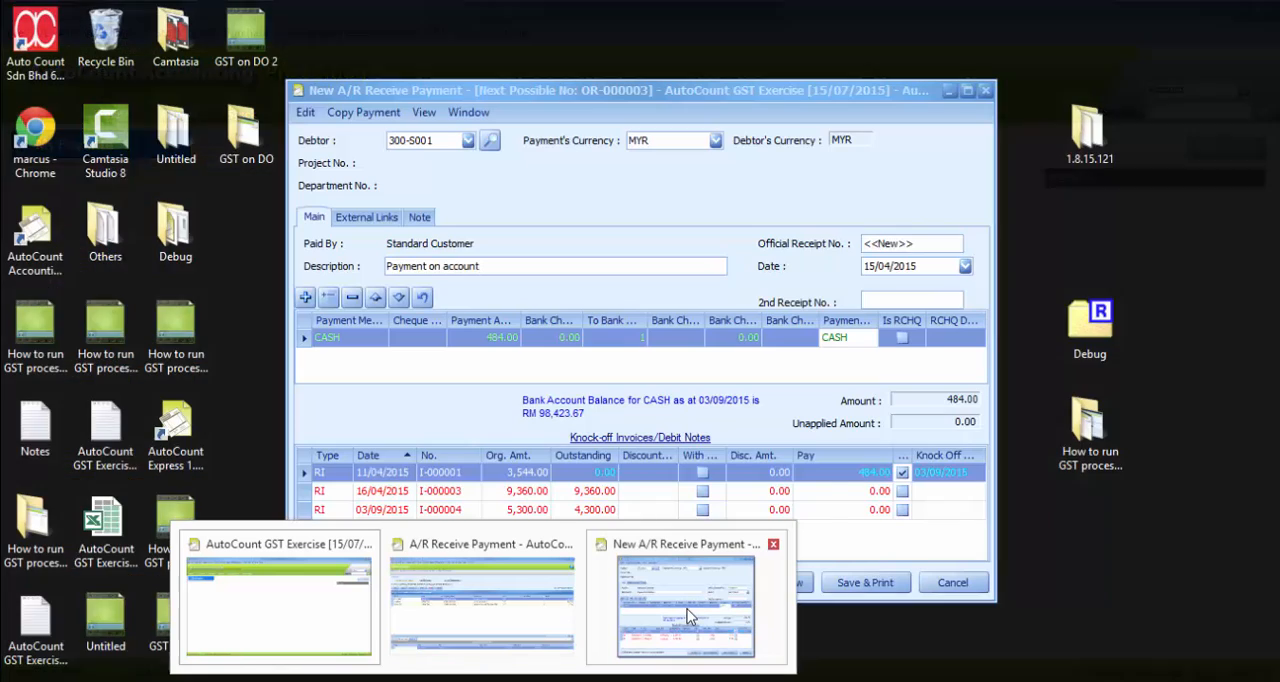
left_click(687, 609)
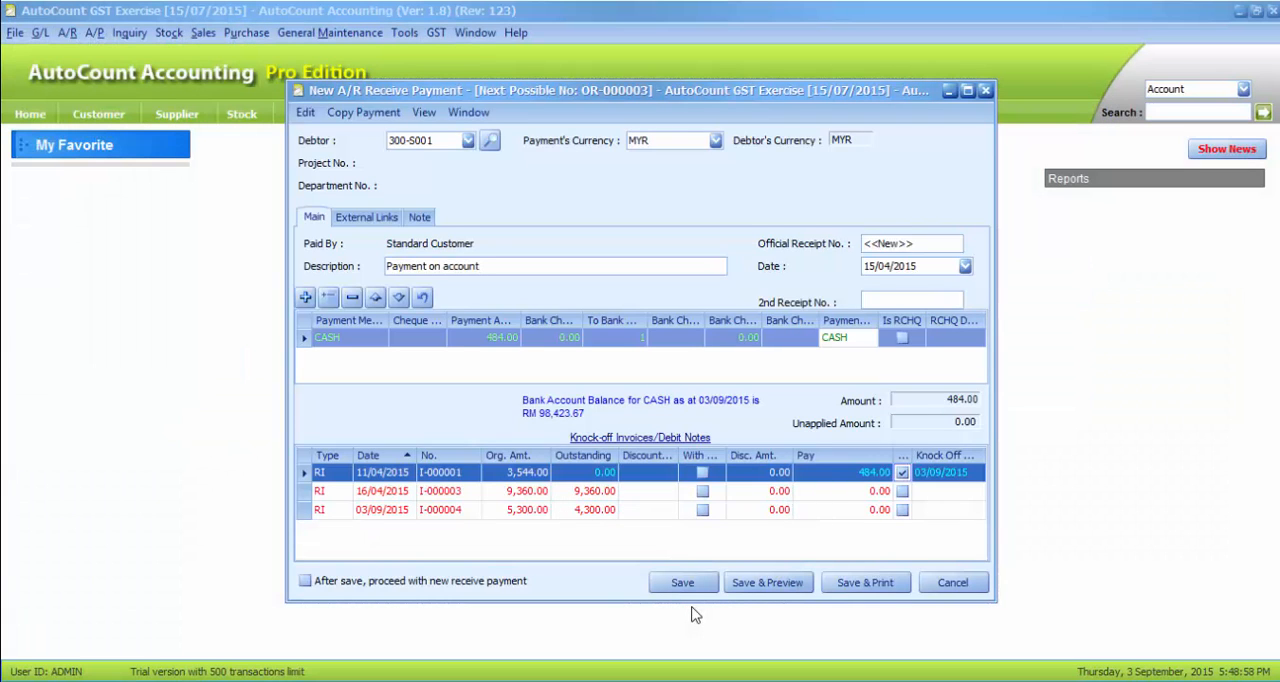
left_click(902, 474)
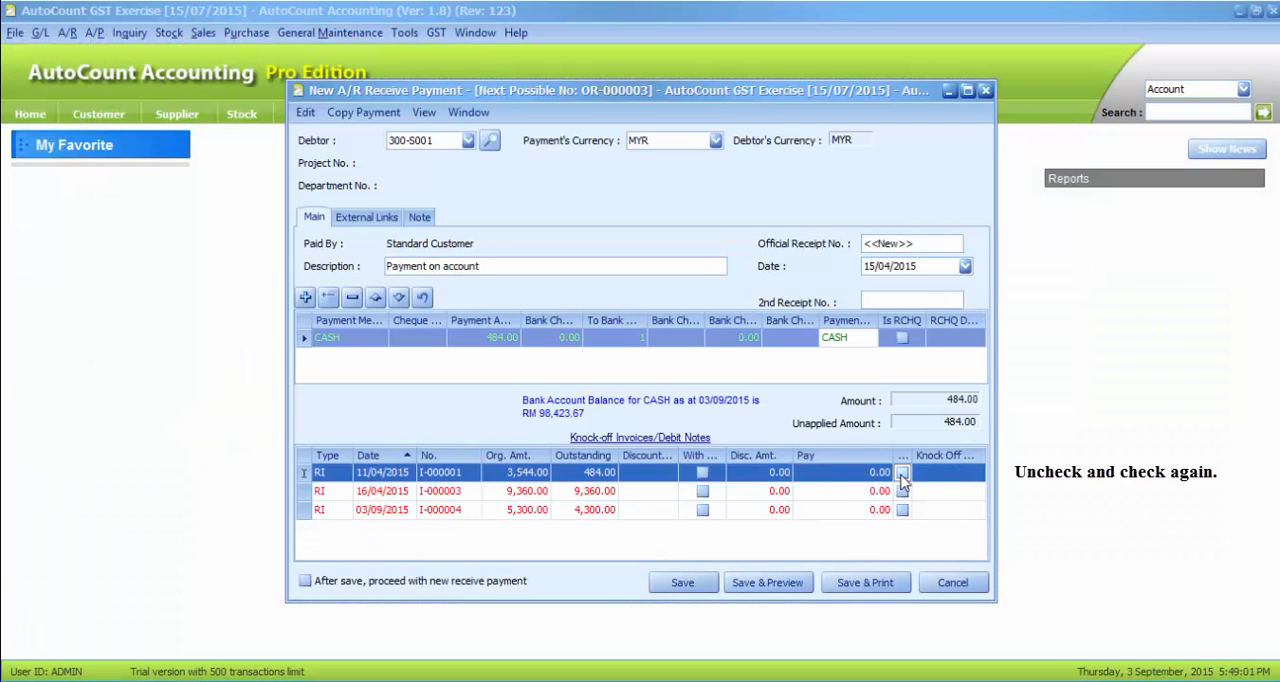
left_click(902, 474)
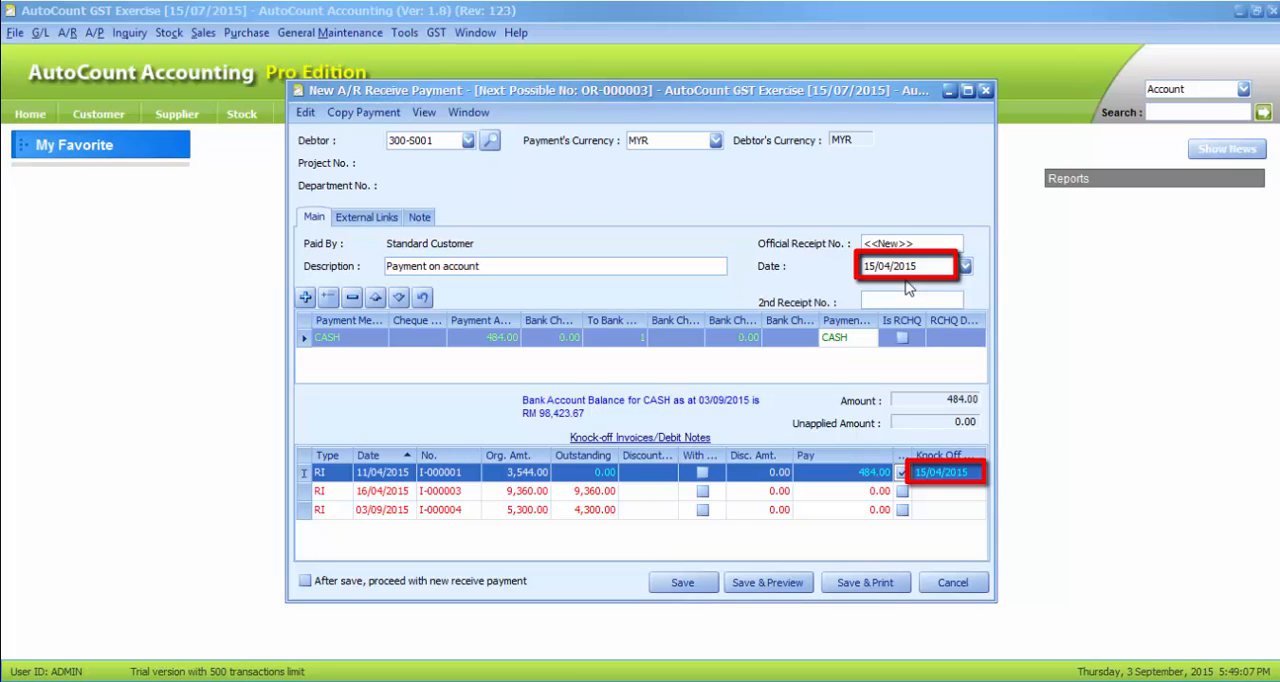
left_click(680, 583)
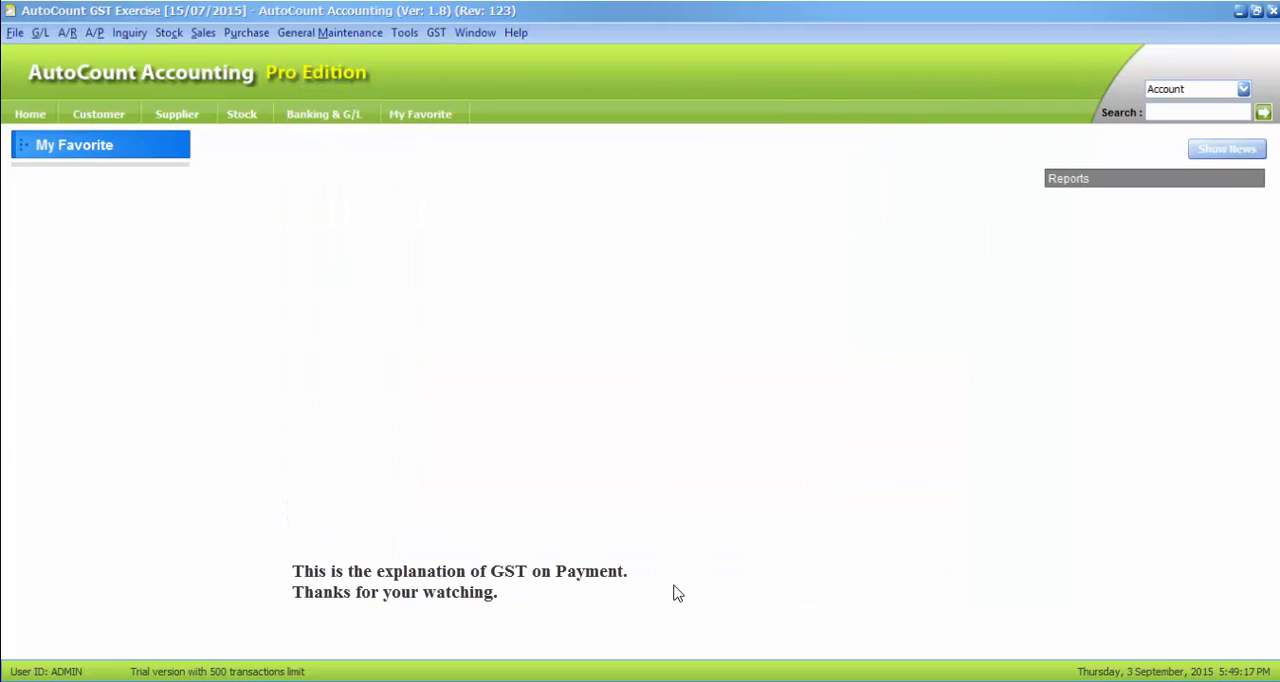